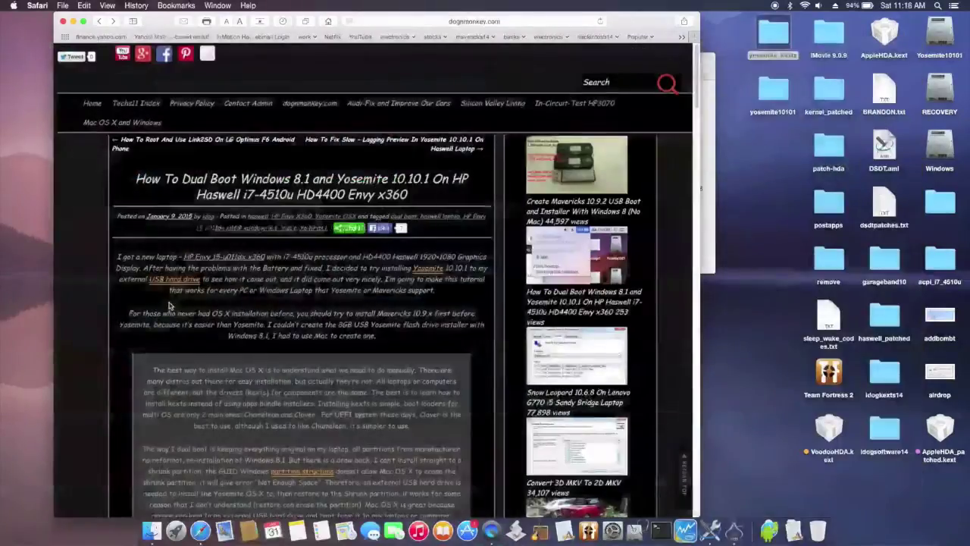
# Step: Expand the HP BCM943225HMB Wifi-Bluetooth Combo section of the Yosemite dual-boot article and read through its contents
pyautogui.scroll(-10, 169, 306)
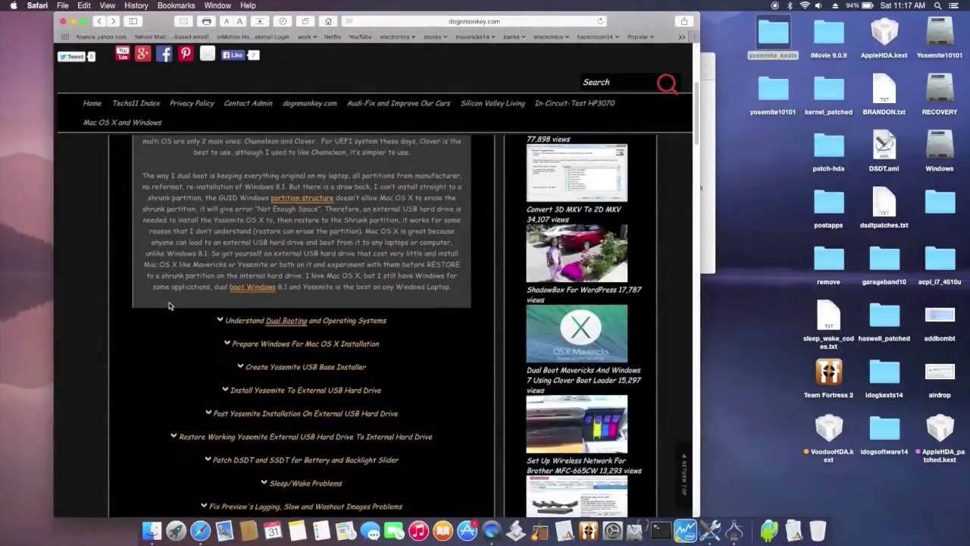
pyautogui.scroll(-5, 169, 305)
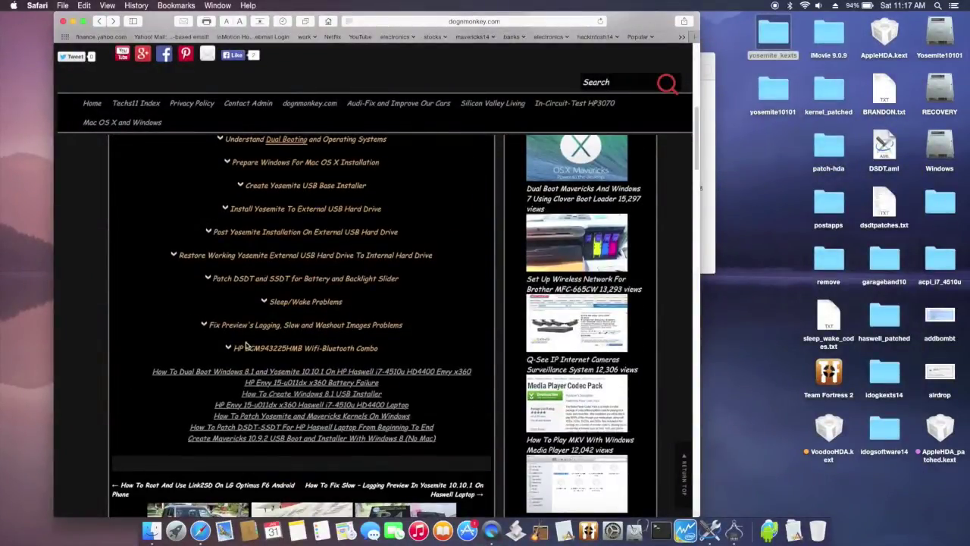
pyautogui.click(305, 350)
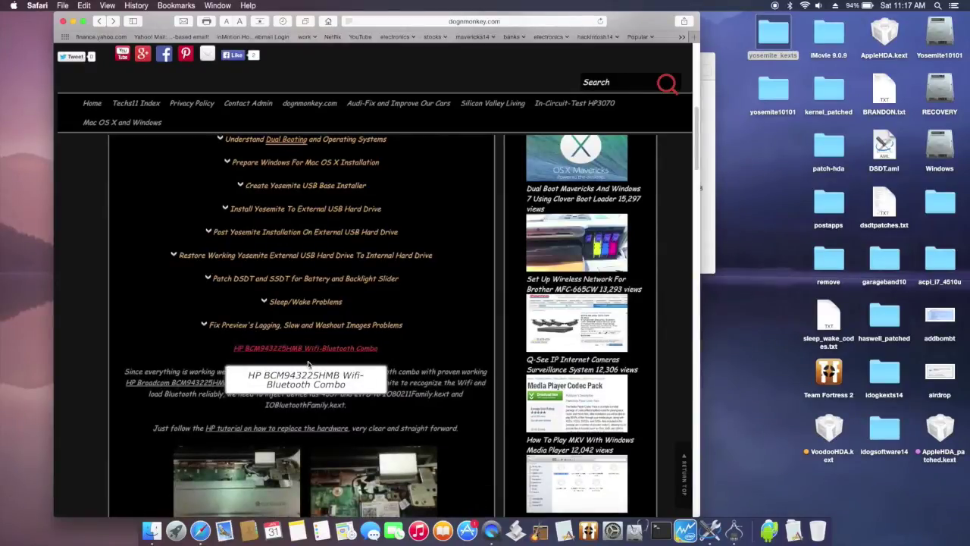
pyautogui.scroll(-6, 465, 453)
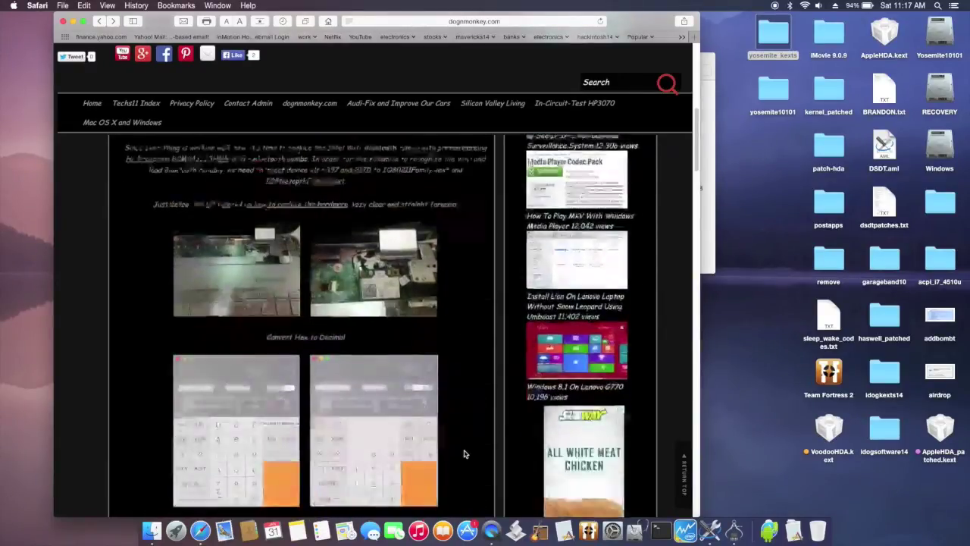
pyautogui.scroll(-5, 464, 453)
pyautogui.scroll(-5, 465, 453)
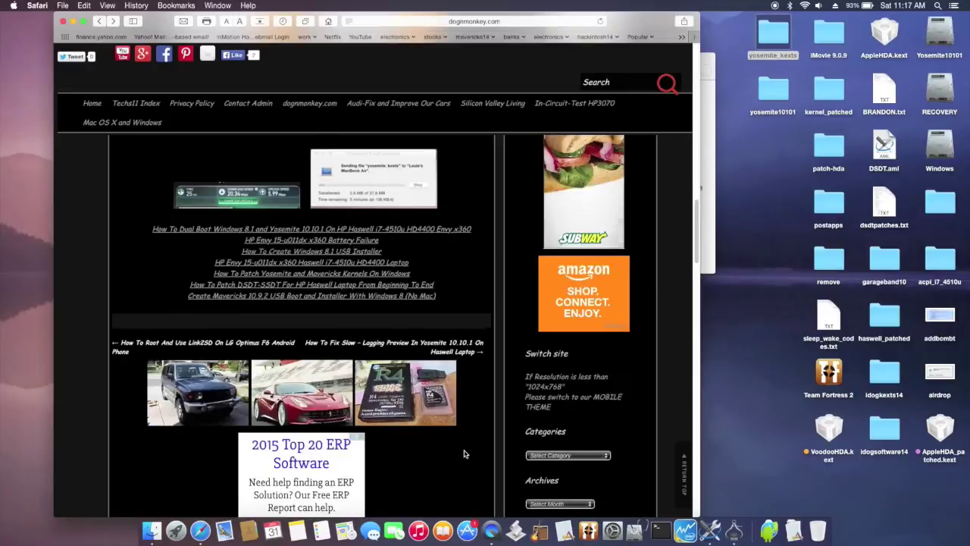
# Step: Open the linked eBay listing for the HP Broadcom BCM943225HMB card from the section's introduction
pyautogui.scroll(11, 465, 453)
pyautogui.scroll(3, 465, 453)
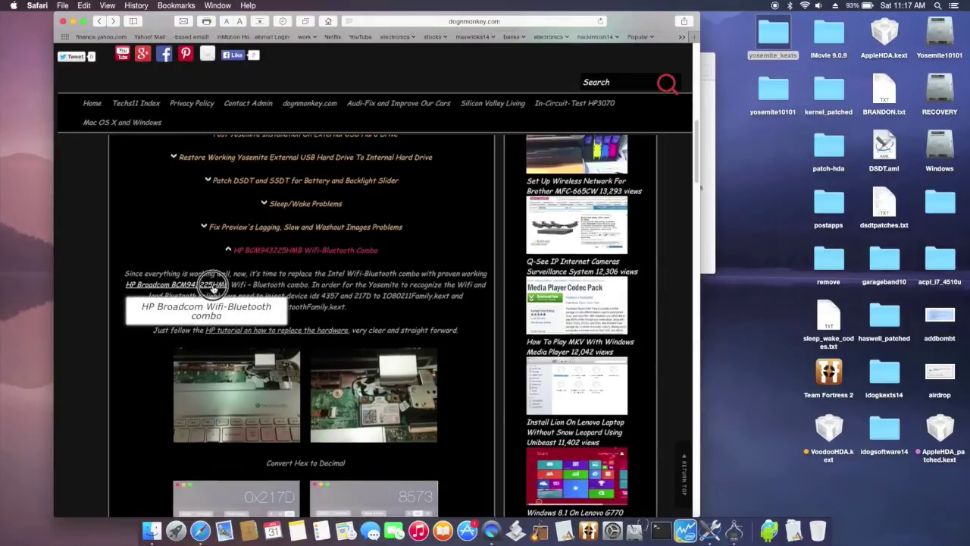
pyautogui.click(215, 290)
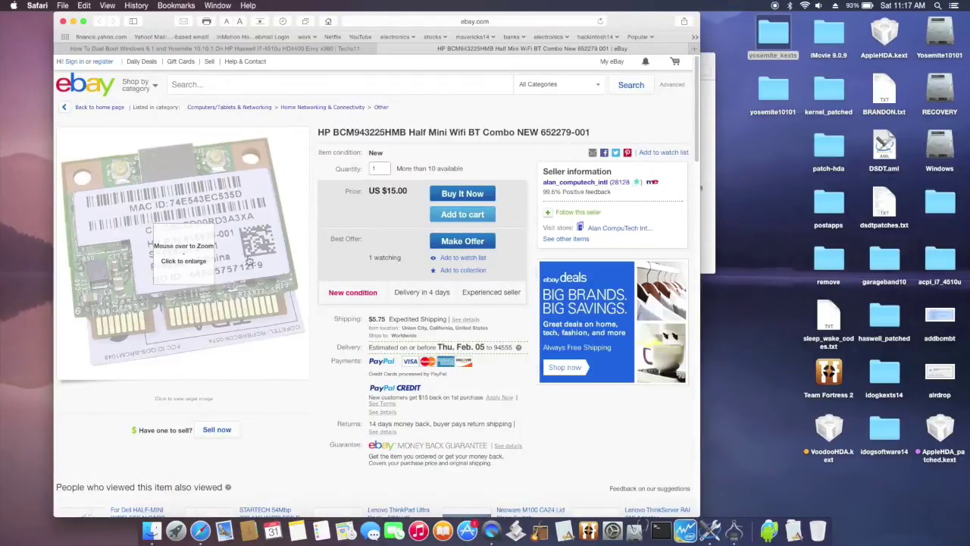
pyautogui.doubleClick(268, 416)
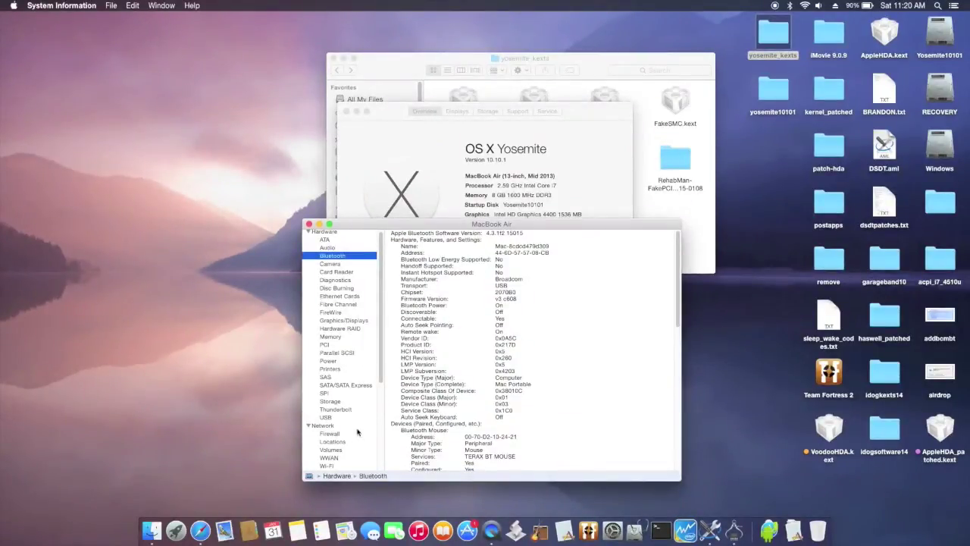
# Step: View the Wi-Fi details in System Information and look up en1 in IORegistryExplorer
pyautogui.click(332, 466)
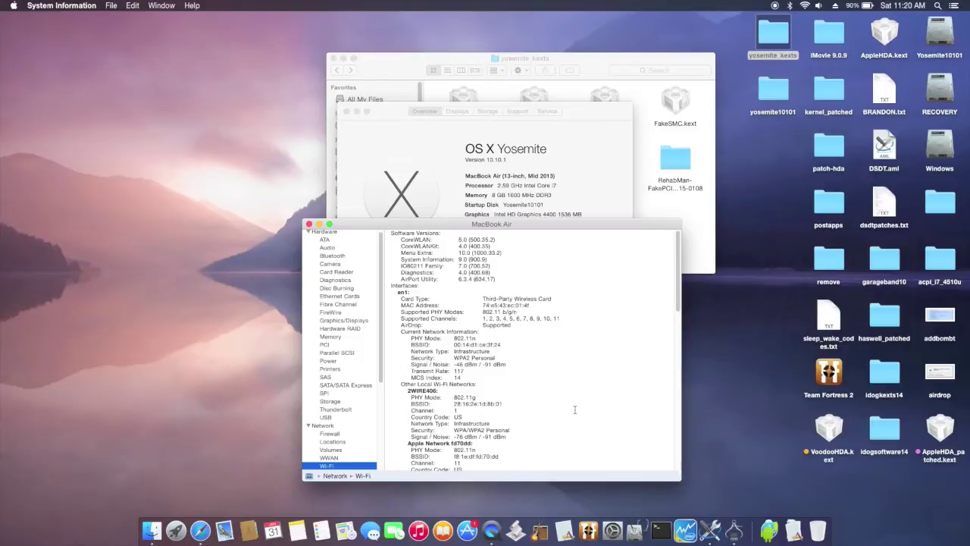
pyautogui.click(567, 530)
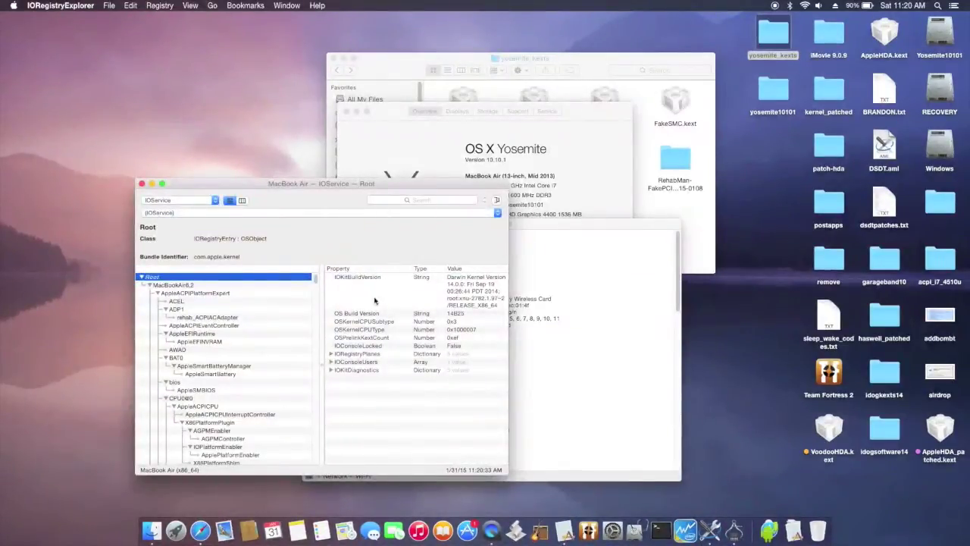
pyautogui.click(397, 200)
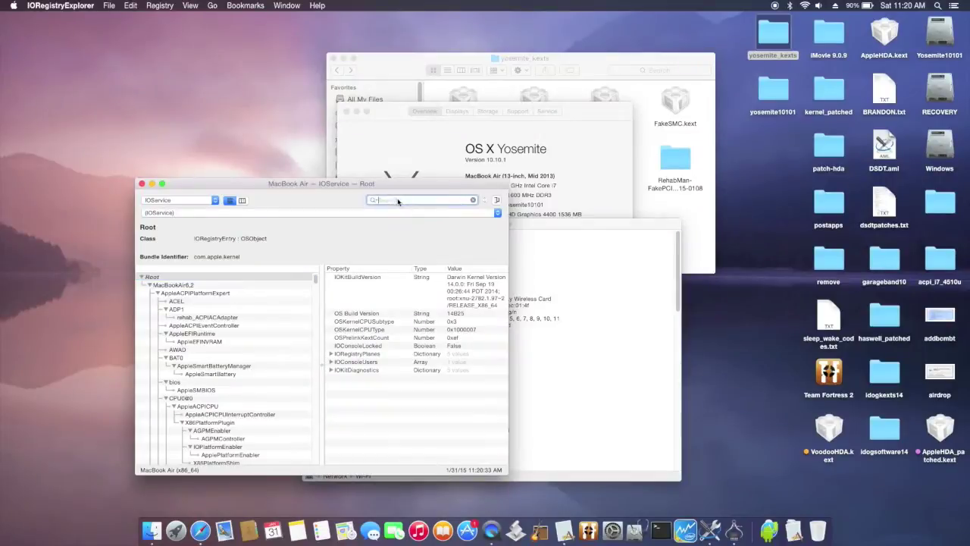
pyautogui.write('en1')
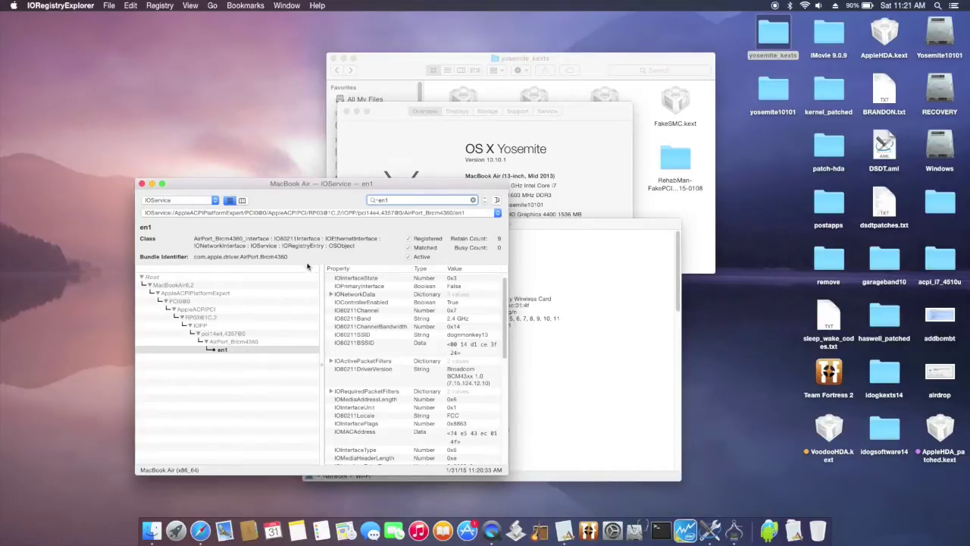
pyautogui.click(140, 183)
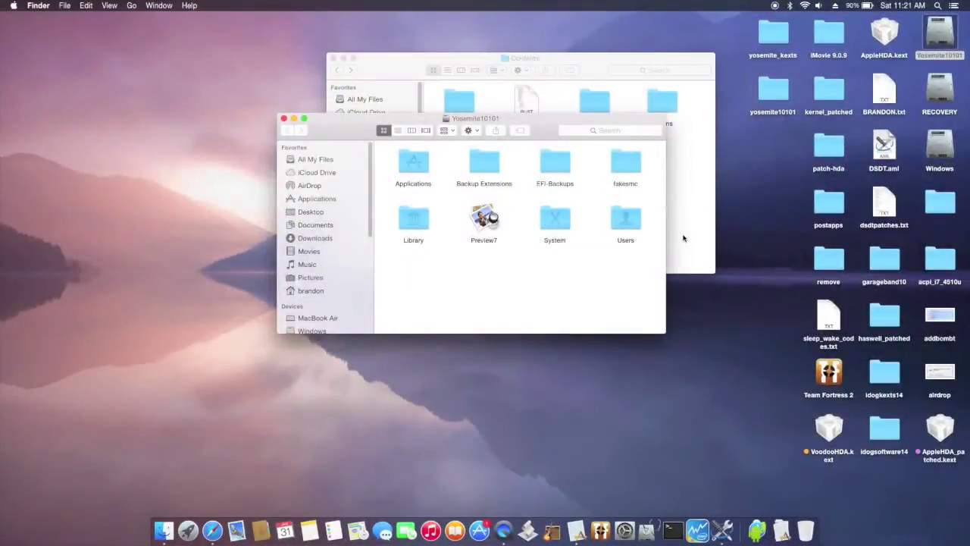
# Step: Open the System/Library/Extensions folder on the Yosemite10101 drive
pyautogui.click(562, 228)
pyautogui.doubleClick(562, 228)
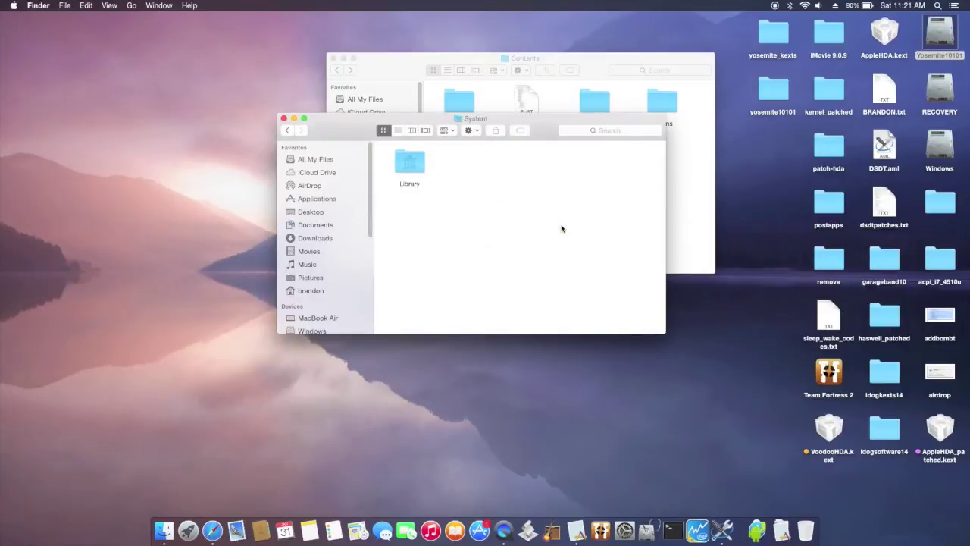
pyautogui.click(410, 164)
pyautogui.doubleClick(409, 164)
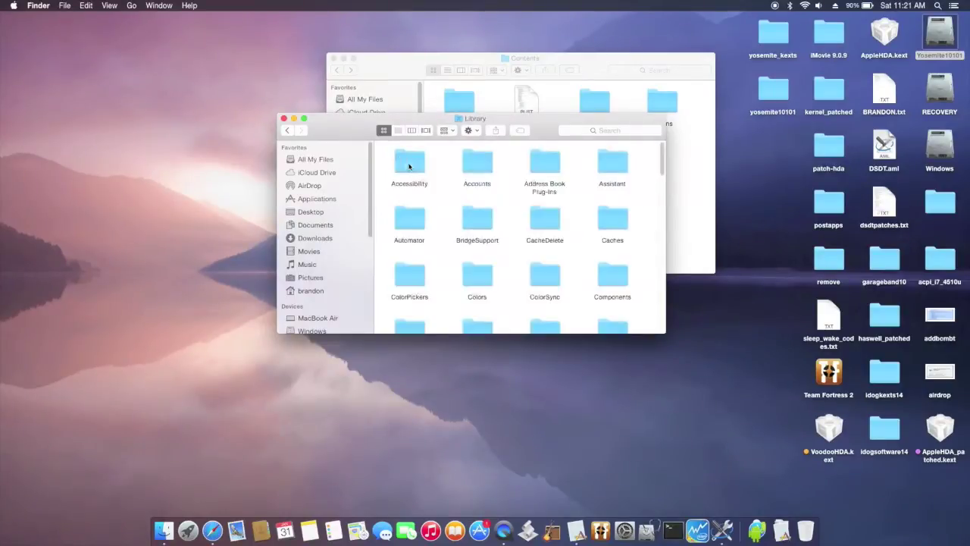
pyautogui.scroll(-5, 489, 251)
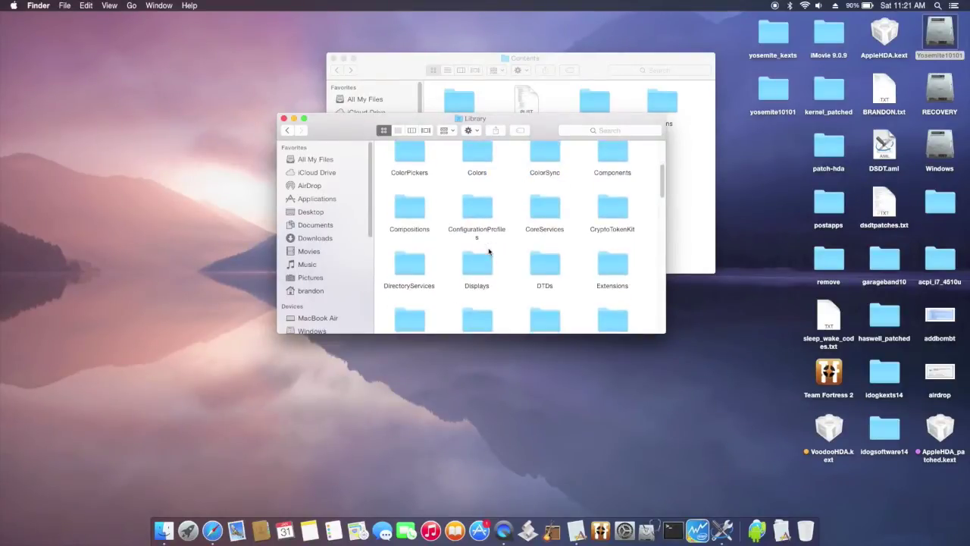
pyautogui.scroll(-1, 490, 251)
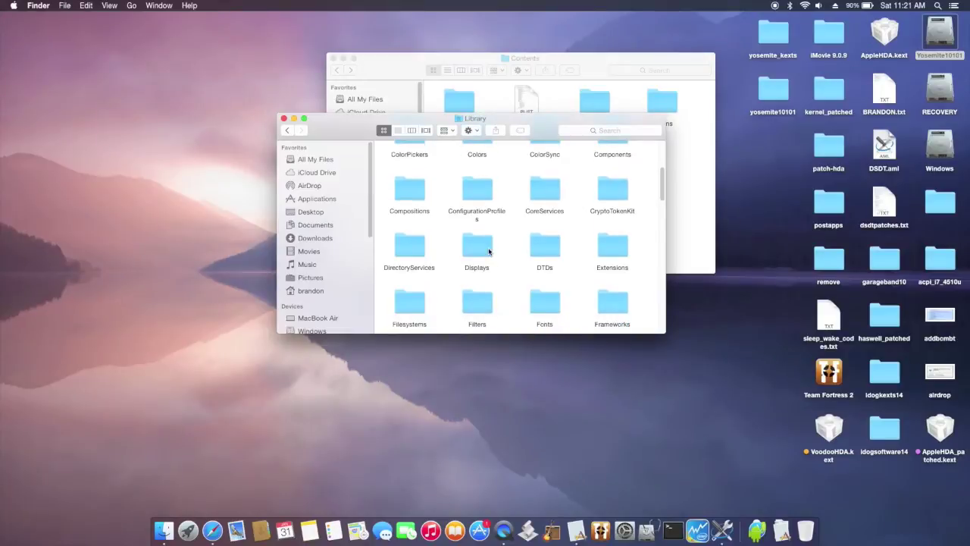
pyautogui.doubleClick(606, 250)
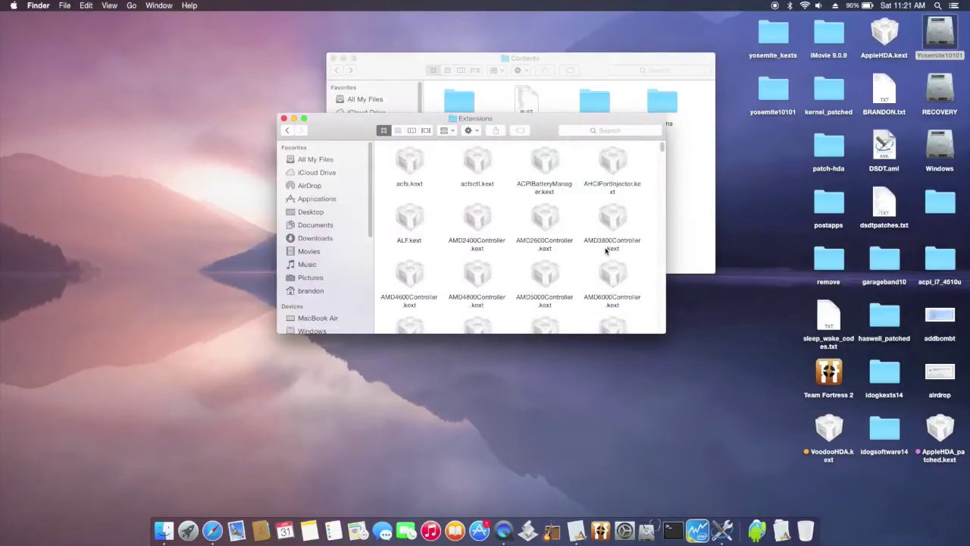
# Step: Copy IO80211Family.kext from the Extensions folder to the desktop
pyautogui.scroll(-15, 606, 250)
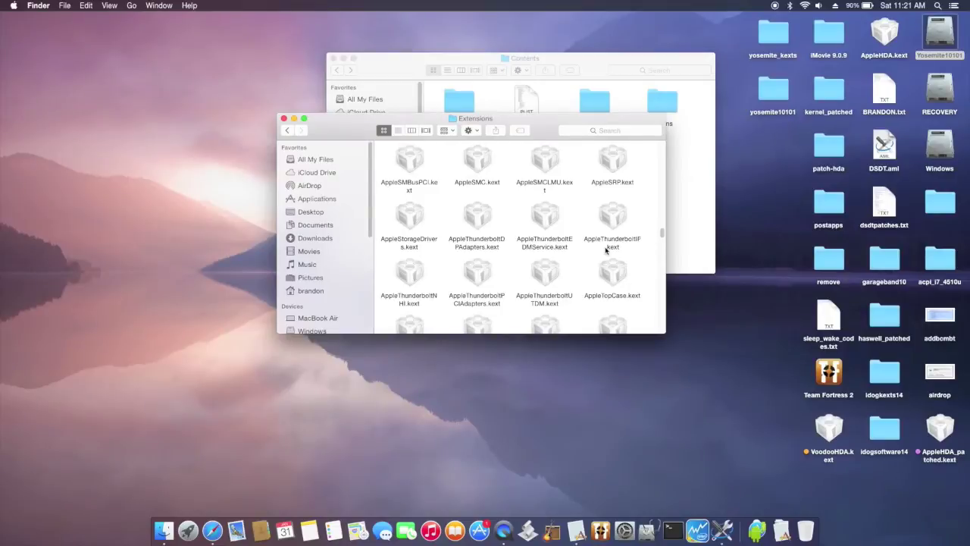
pyautogui.scroll(-10, 607, 250)
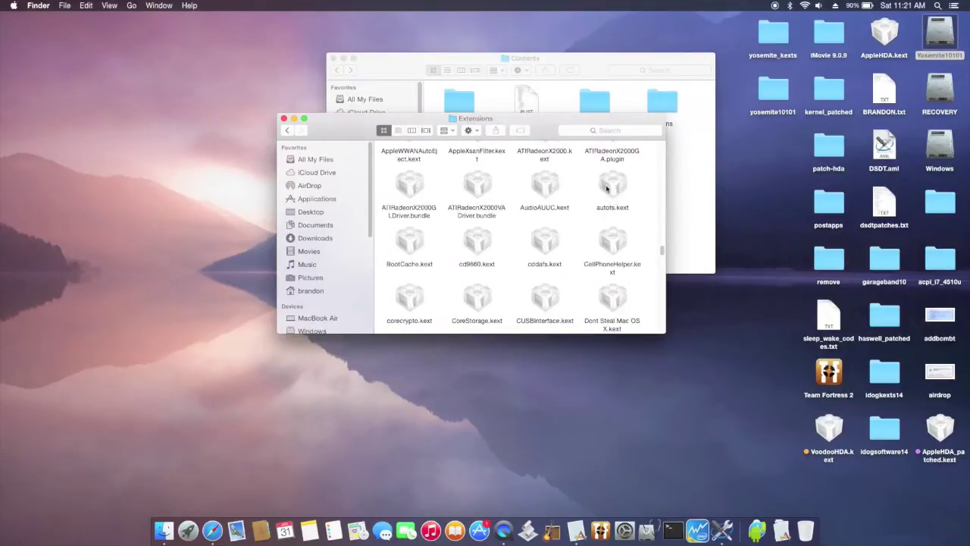
pyautogui.scroll(-8, 606, 188)
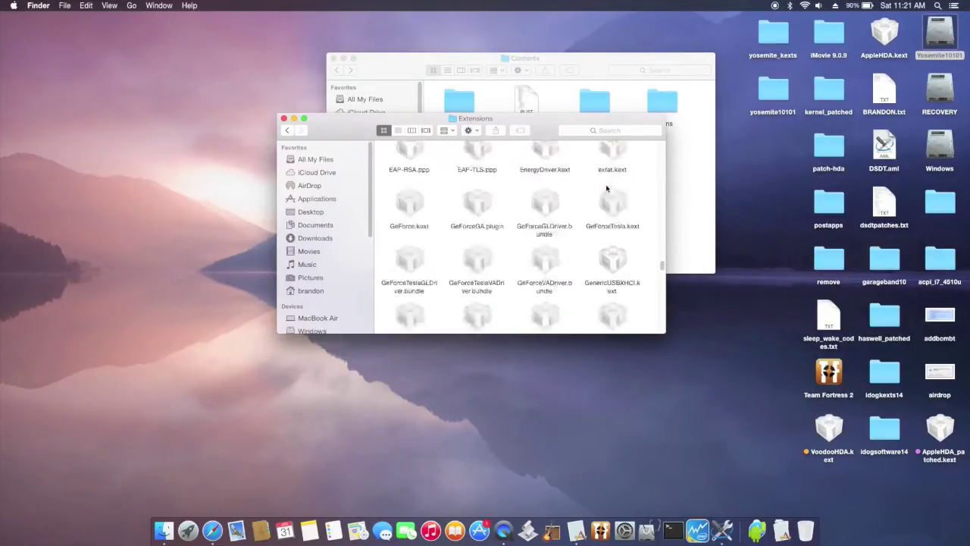
pyautogui.scroll(-3, 606, 188)
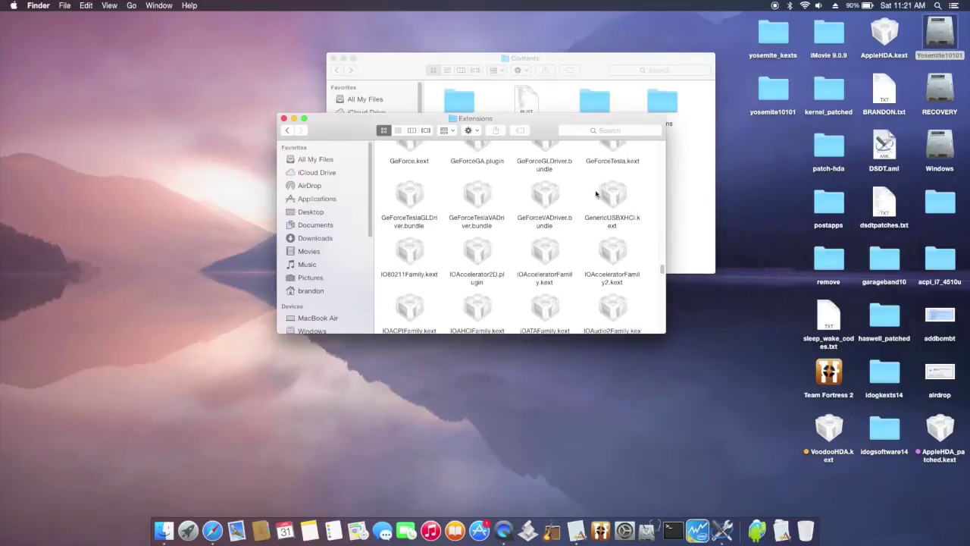
pyautogui.click(412, 256)
pyautogui.moveTo(412, 255); pyautogui.dragTo(299, 365)
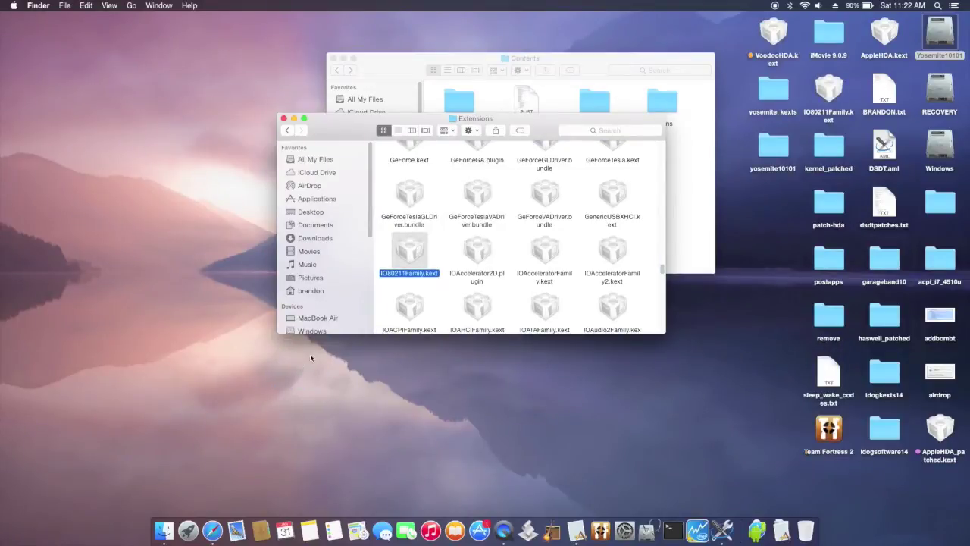
# Step: Copy IOBluetoothFamily.kext from the Extensions folder to the desktop and close the Extensions and Contents windows
pyautogui.scroll(-3, 505, 262)
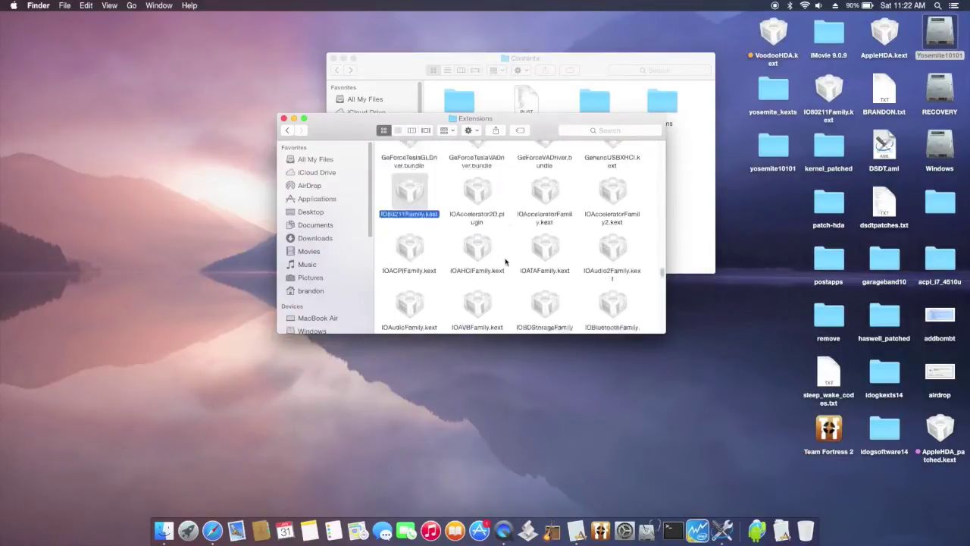
pyautogui.scroll(-2, 505, 261)
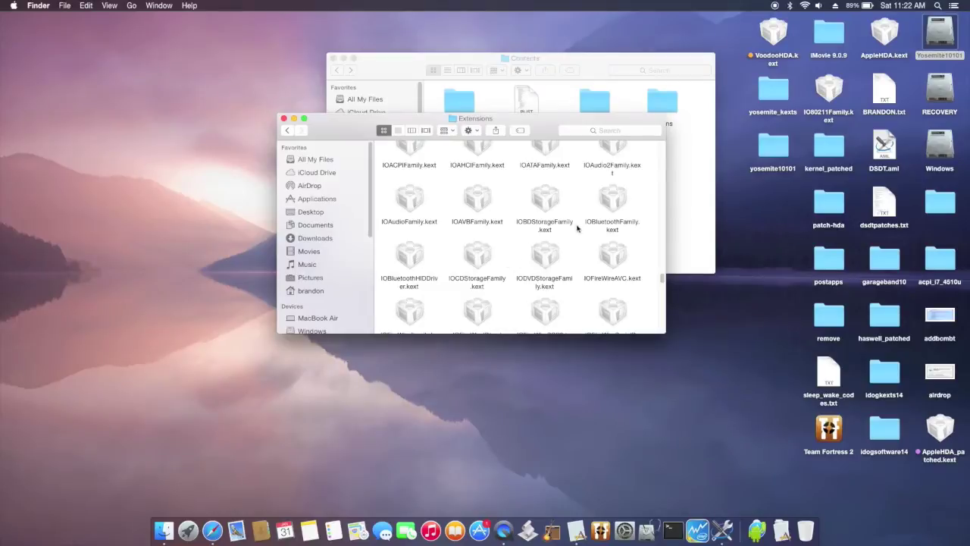
pyautogui.click(609, 203)
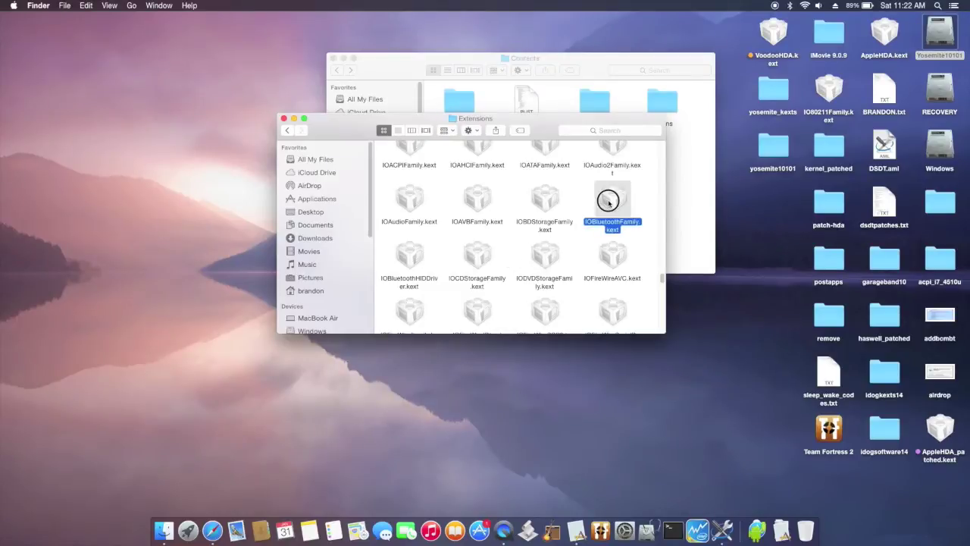
pyautogui.moveTo(637, 233); pyautogui.dragTo(697, 368)
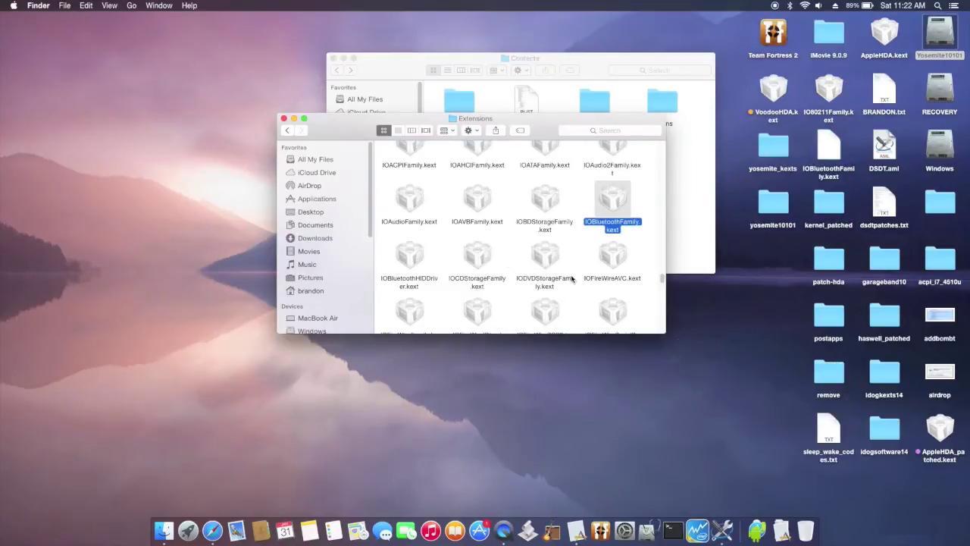
pyautogui.click(283, 119)
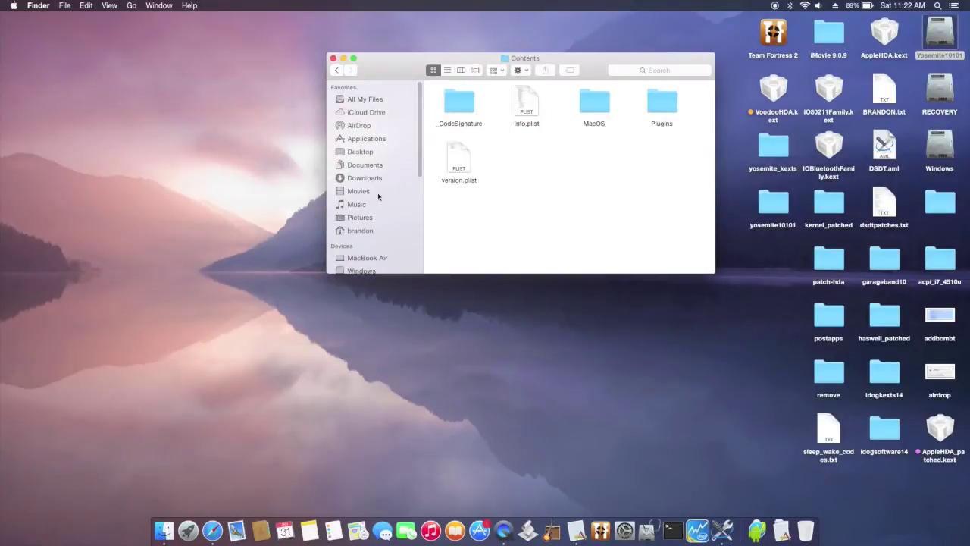
pyautogui.click(332, 57)
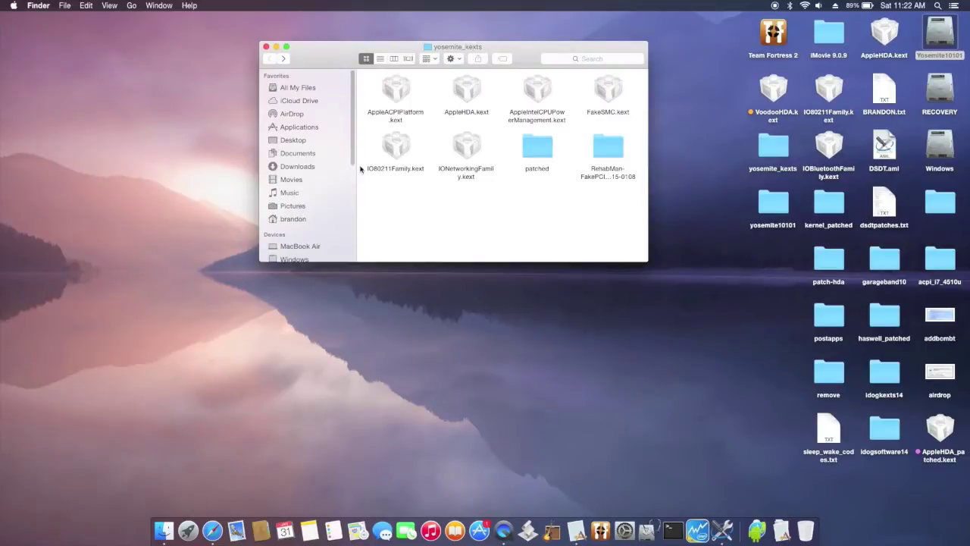
# Step: Show the package contents of IO80211Family.kext in the yosemite_kexts folder and open its PlugIns folder
pyautogui.click(387, 171)
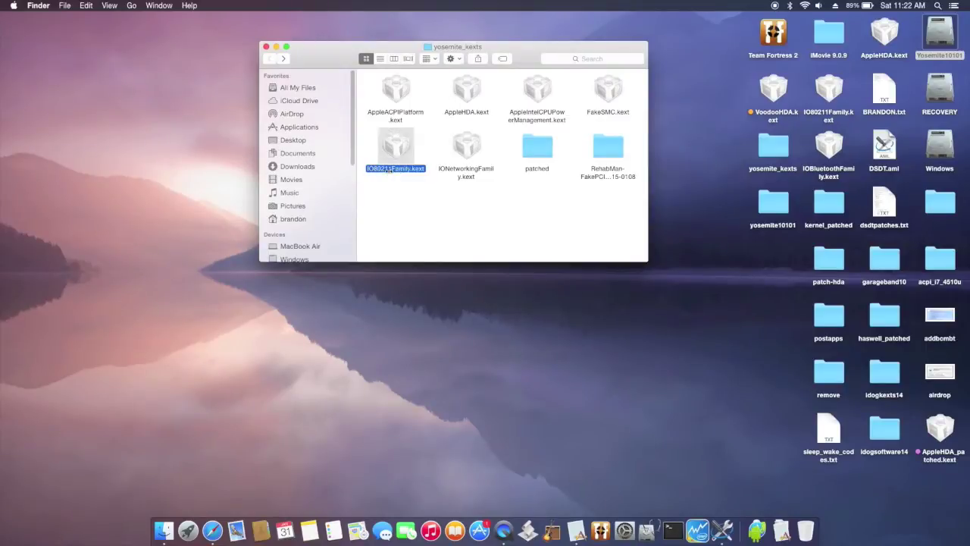
pyautogui.rightClick(389, 172)
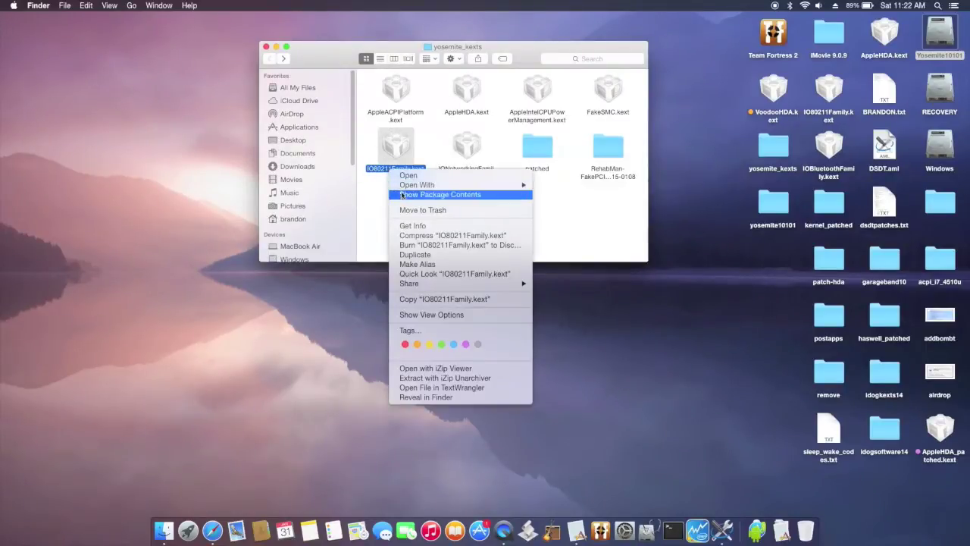
pyautogui.click(402, 195)
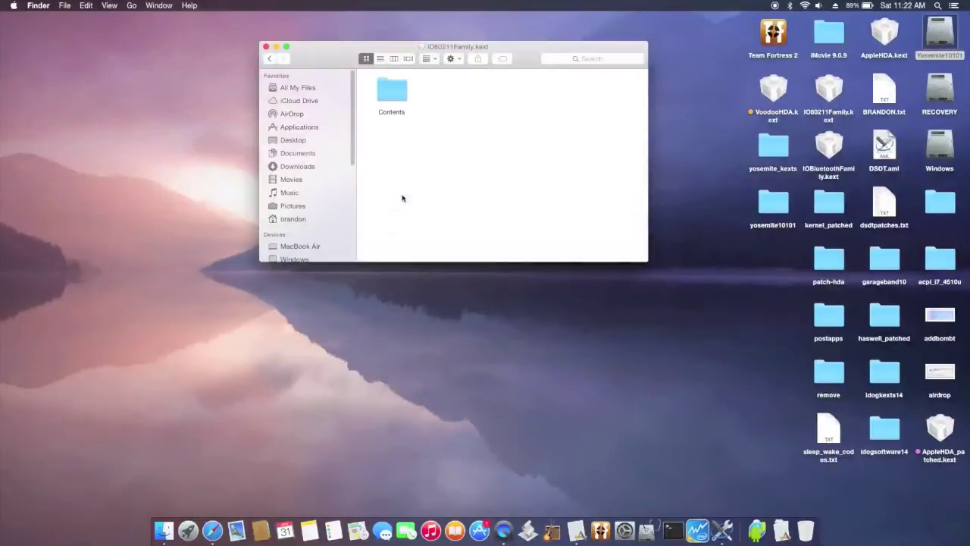
pyautogui.doubleClick(393, 99)
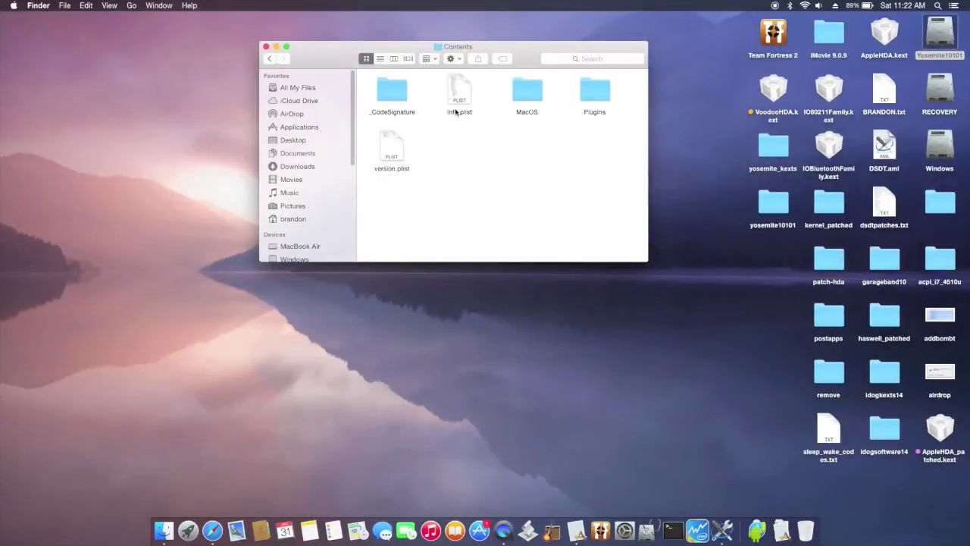
pyautogui.doubleClick(586, 94)
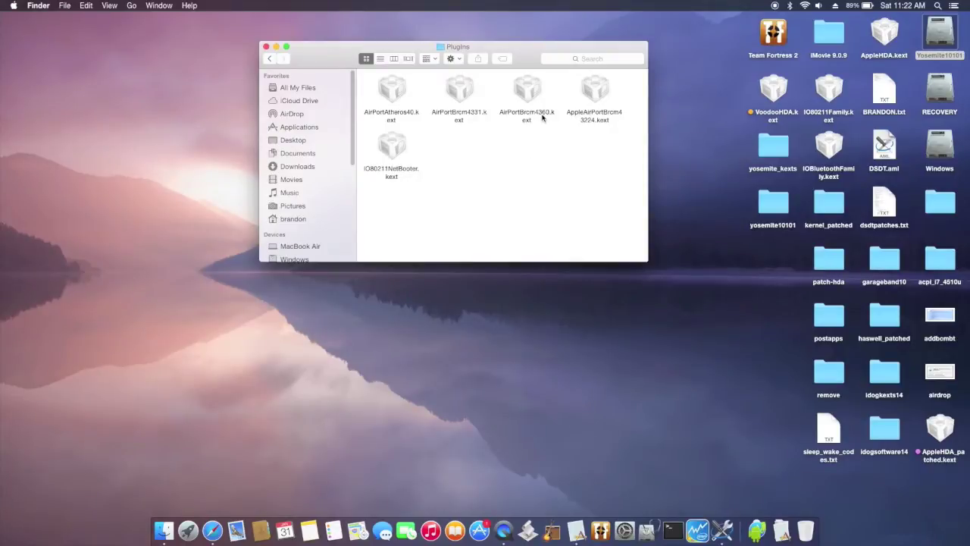
# Step: Open the Info.plist inside AirPortBrcm4360.kext and highlight the device ID 4357 in the IONameMatch array
pyautogui.click(536, 114)
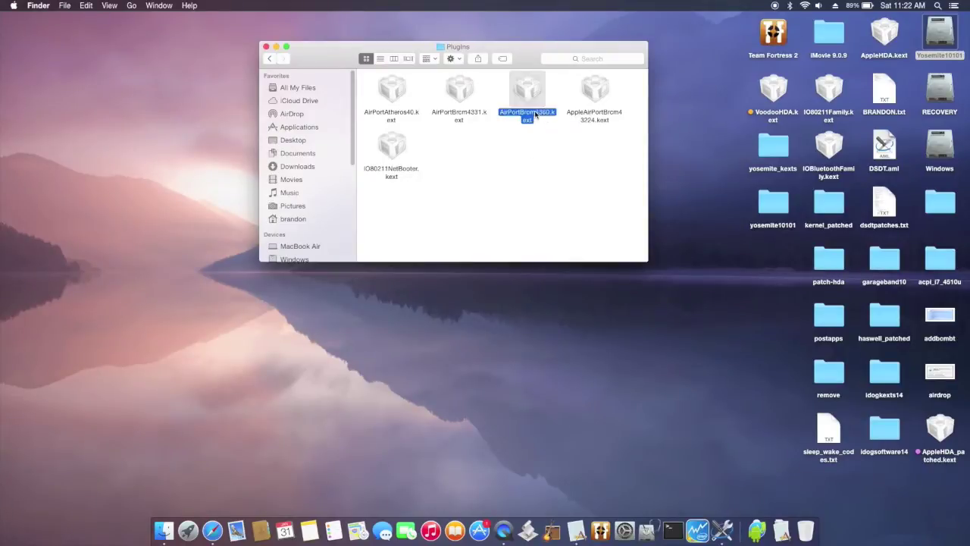
pyautogui.rightClick(536, 114)
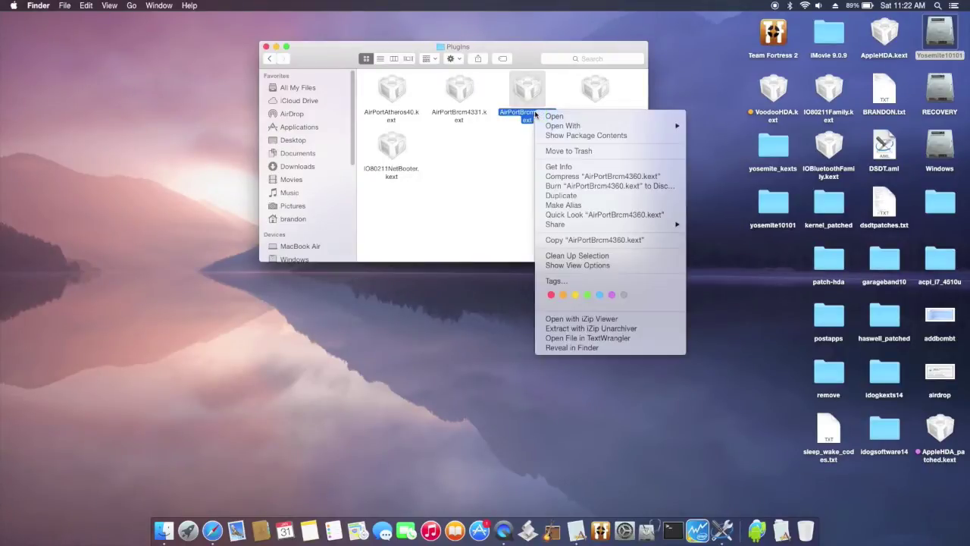
pyautogui.click(575, 136)
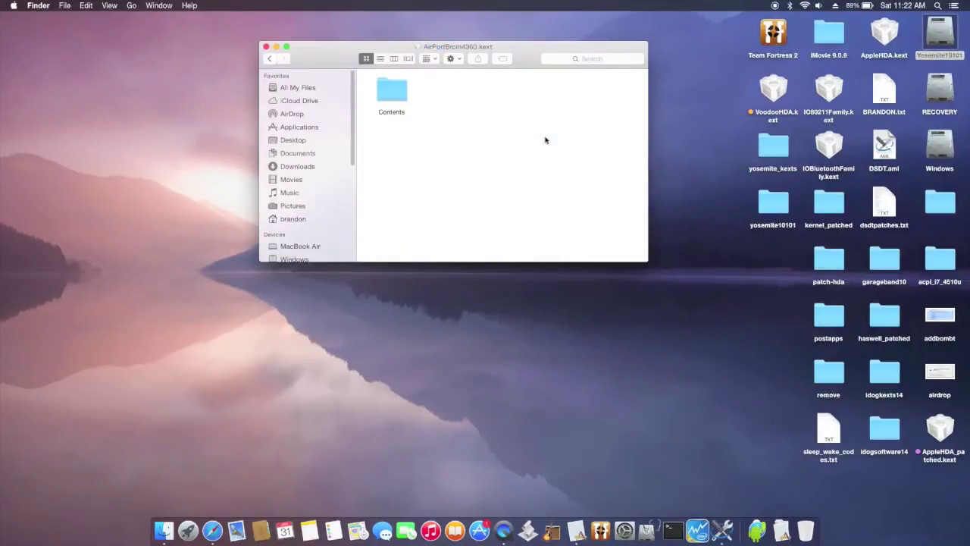
pyautogui.doubleClick(402, 92)
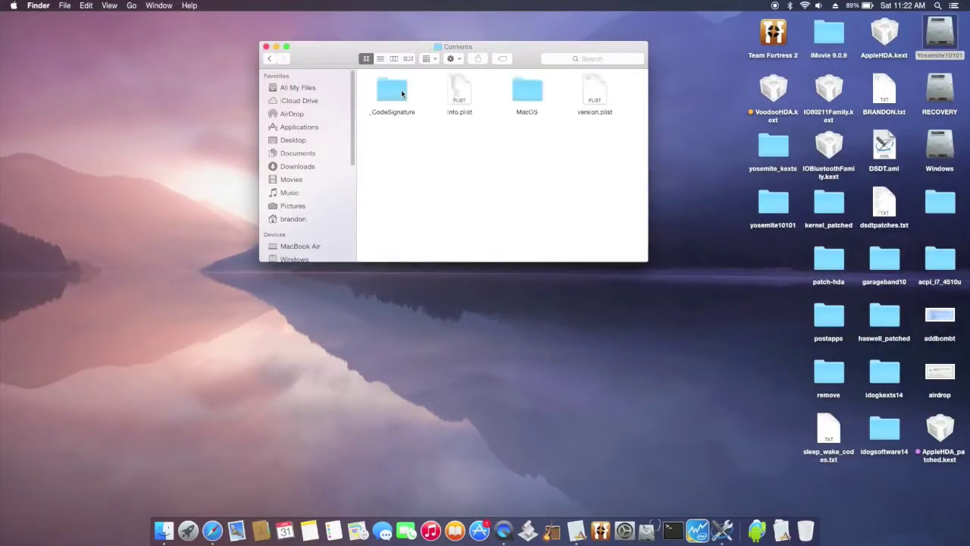
pyautogui.doubleClick(459, 97)
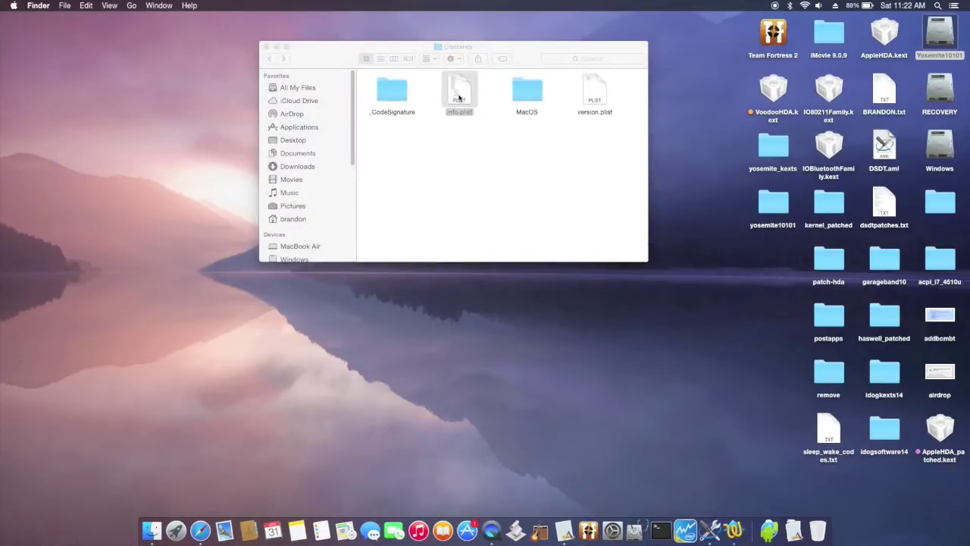
pyautogui.scroll(-4, 389, 266)
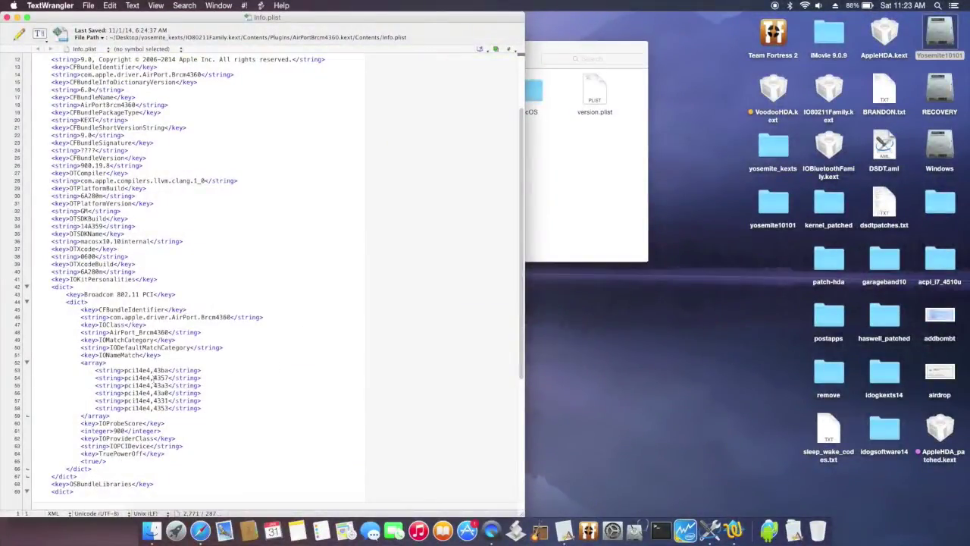
pyautogui.moveTo(154, 377); pyautogui.dragTo(171, 377)
# Step: Duplicate the pci14e4,43ba entry onto a new line below it and change the copy to pci14e4,4357
pyautogui.moveTo(95, 370); pyautogui.dragTo(204, 370)
pyautogui.press('super+c')
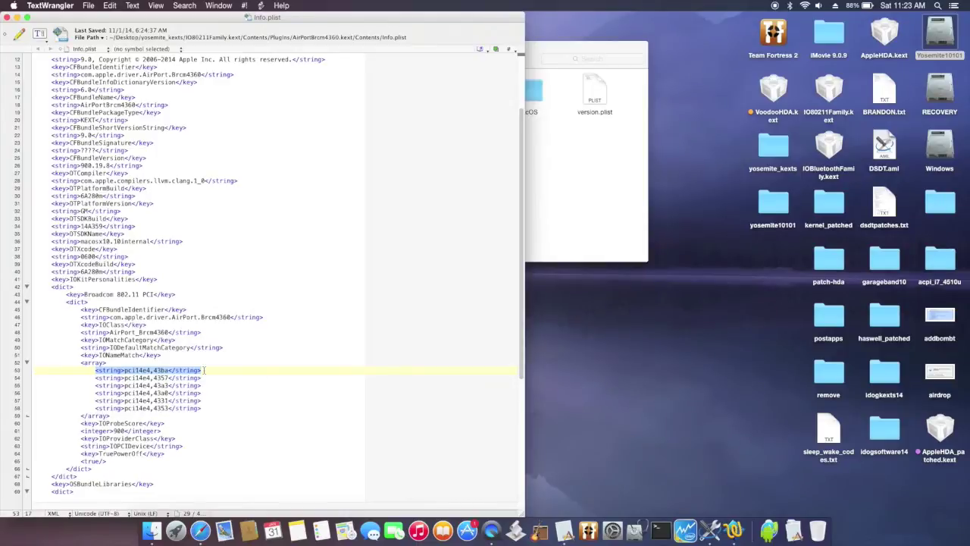
pyautogui.click(206, 371)
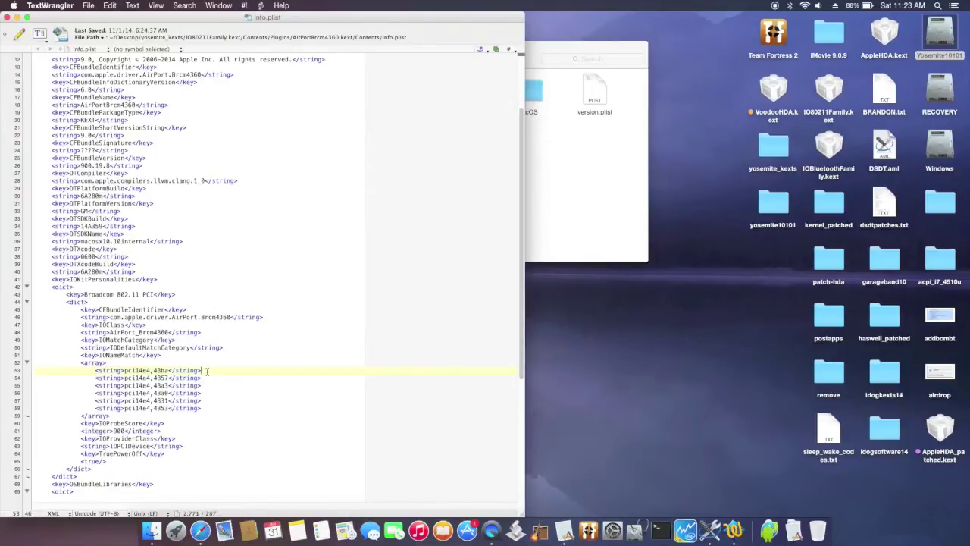
pyautogui.press('Return')
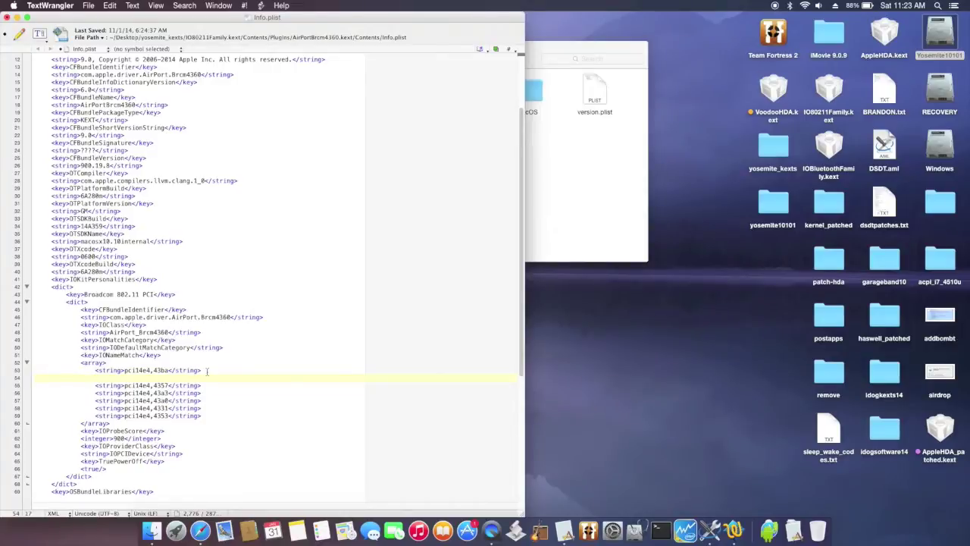
pyautogui.press('super+v')
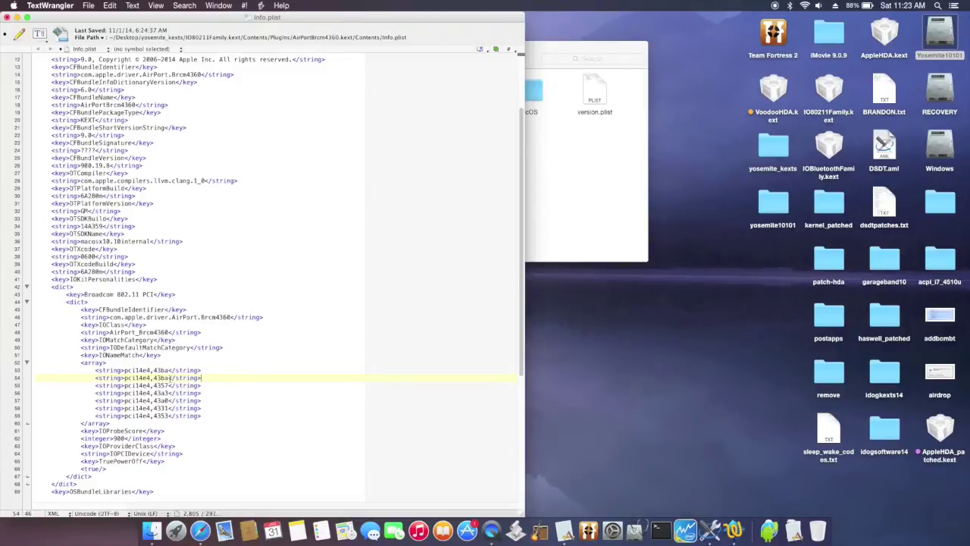
pyautogui.click(170, 377)
pyautogui.press('BackSpace')
pyautogui.press('BackSpace')
pyautogui.write('57')
# Step: Delete the duplicated pci14e4,4357 entry together with its leftover line from the IONameMatch array
pyautogui.moveTo(96, 379); pyautogui.dragTo(212, 379)
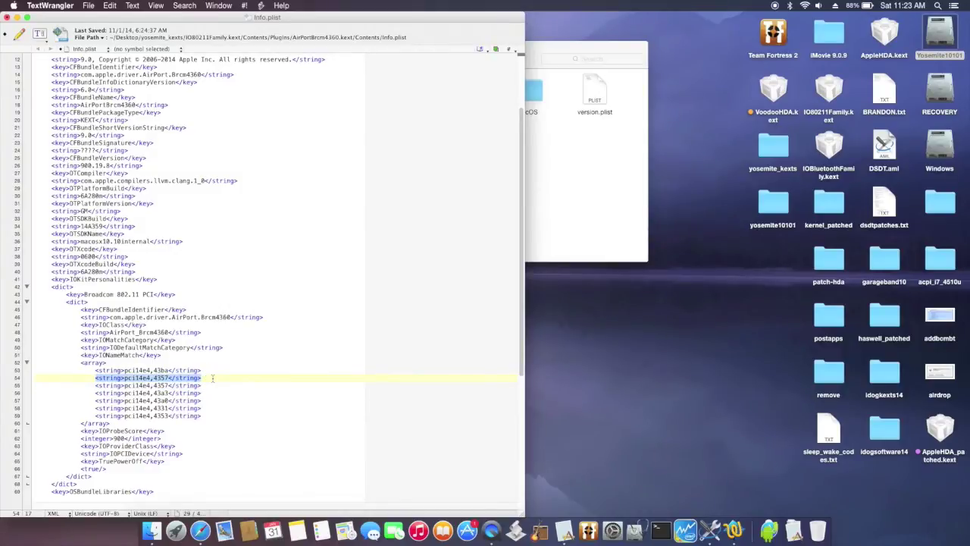
pyautogui.press('BackSpace')
pyautogui.press('Delete')
pyautogui.press('Delete')
pyautogui.press('Delete')
pyautogui.press('Delete')
pyautogui.press('Delete')
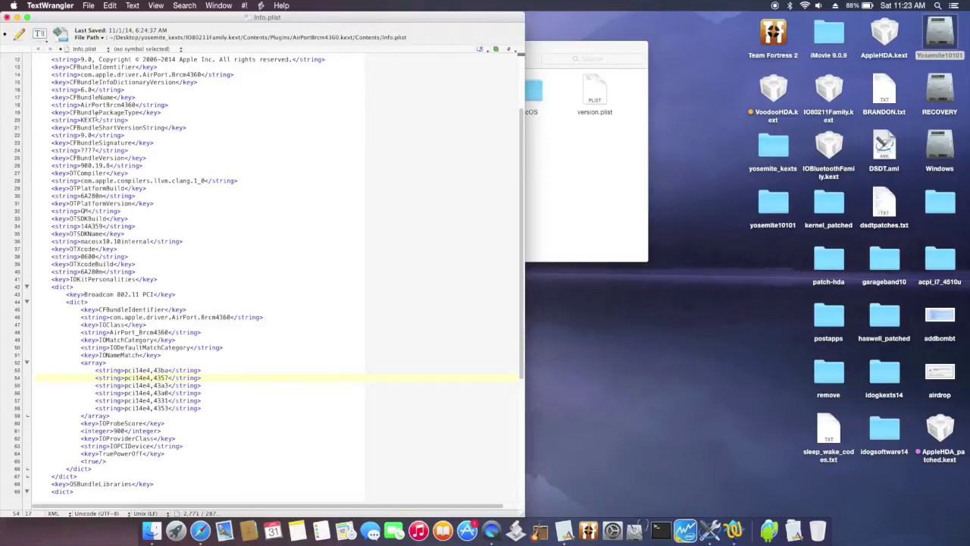
# Step: Save and close the AirPortBrcm4360 Info.plist, and return to the yosemite_kexts folder
pyautogui.press('super+s')
pyautogui.click(6, 18)
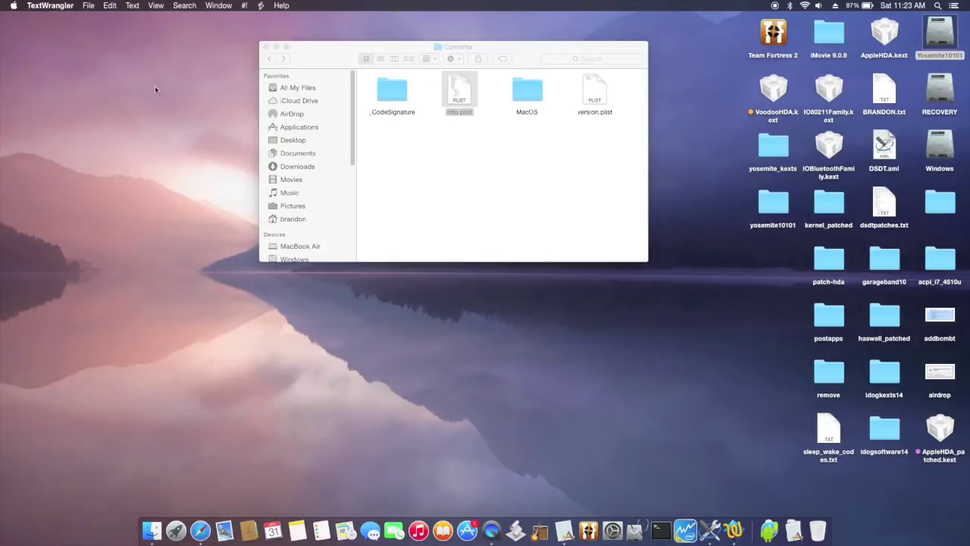
pyautogui.click(370, 178)
pyautogui.press('super+[')
pyautogui.press('super+[')
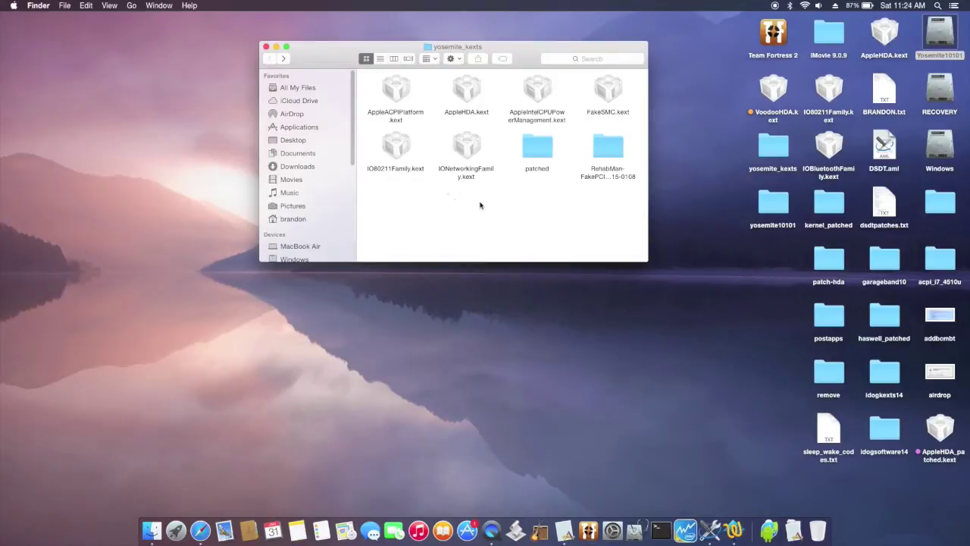
# Step: Show the package contents of IOBluetoothFamily.kext in the patched folder and open its PlugIns folder
pyautogui.doubleClick(541, 157)
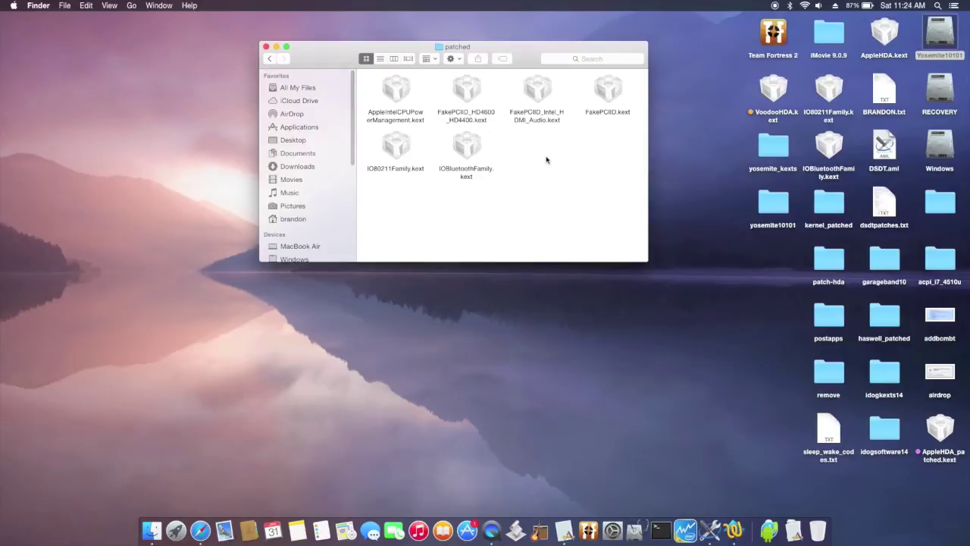
pyautogui.click(468, 152)
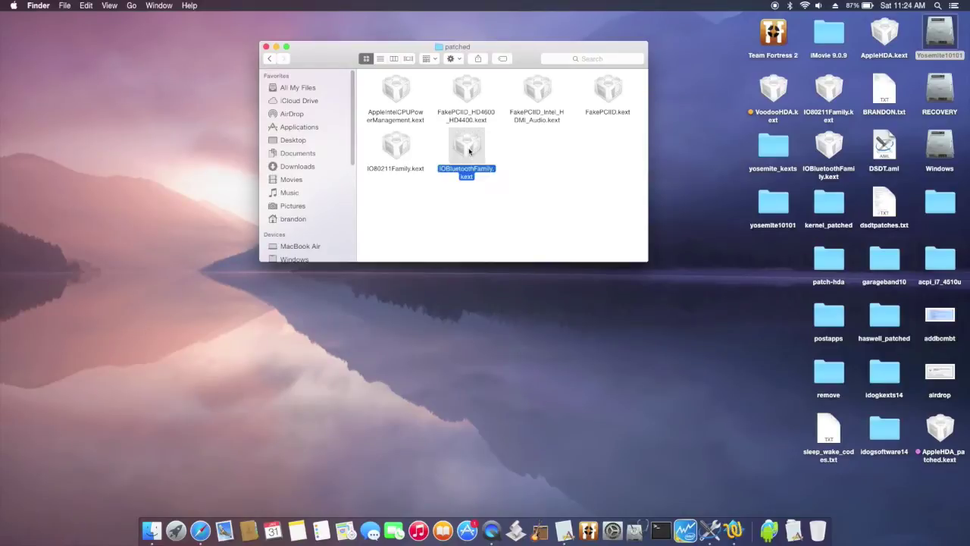
pyautogui.rightClick(469, 152)
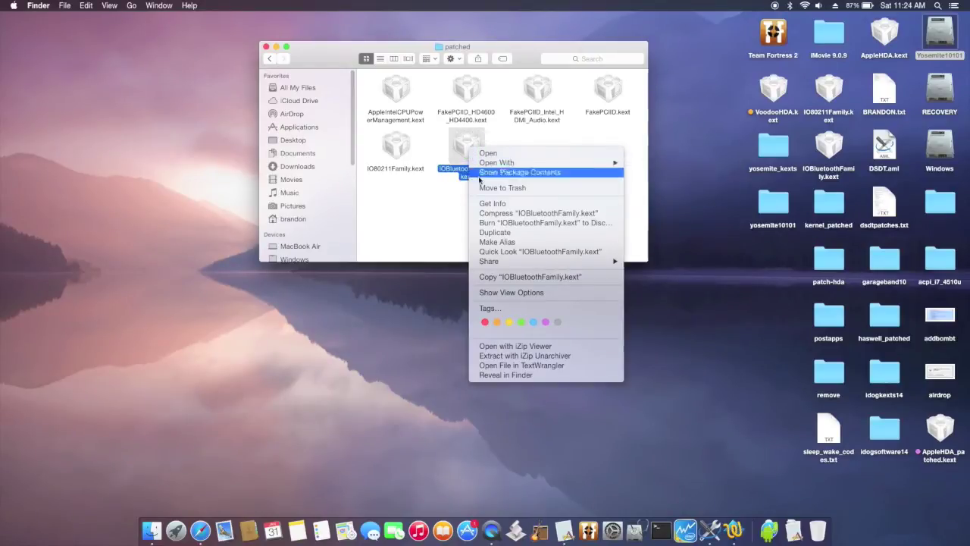
pyautogui.click(491, 172)
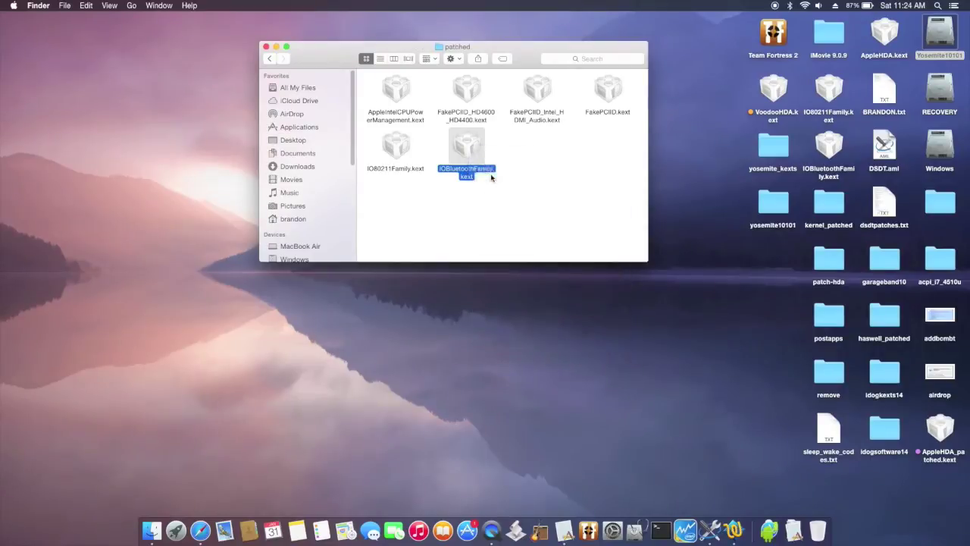
pyautogui.doubleClick(397, 100)
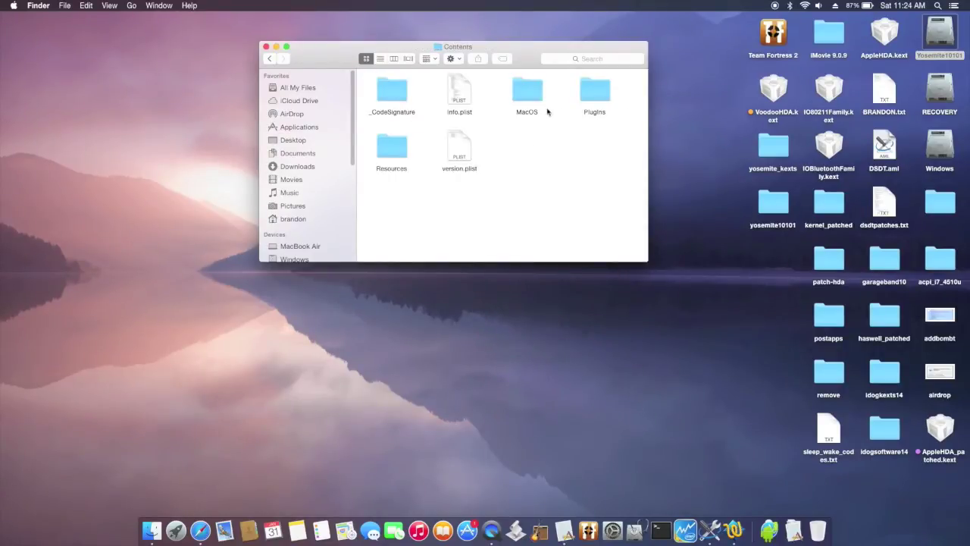
pyautogui.doubleClick(590, 92)
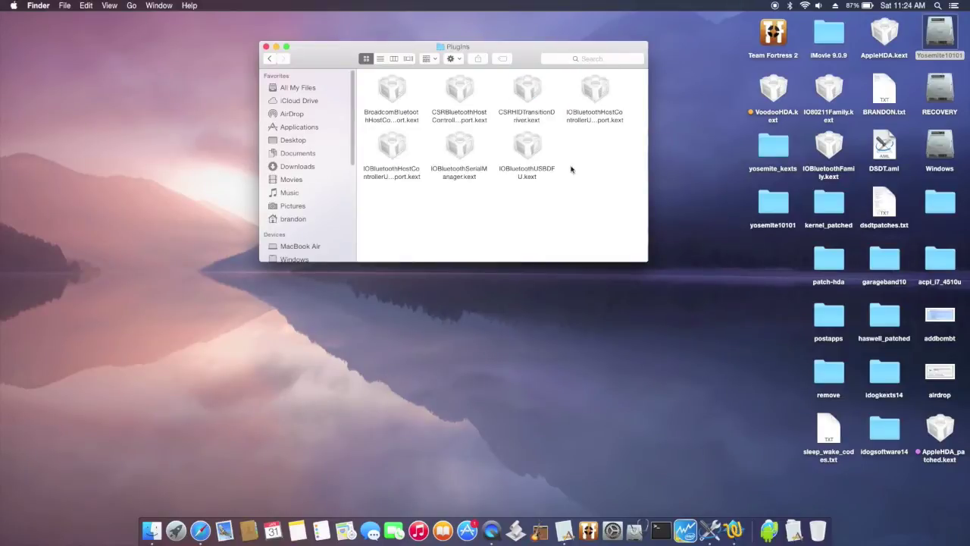
# Step: Open the Info.plist inside BroadcomBluetoothHostControllerUSBTransport.kext and select the whole PID 8573 0x217D entry
pyautogui.click(399, 120)
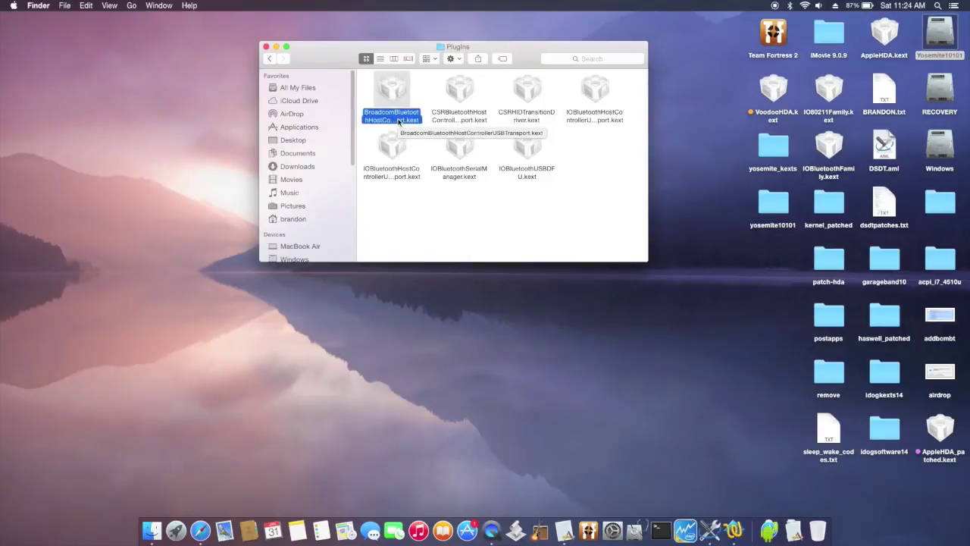
pyautogui.rightClick(399, 121)
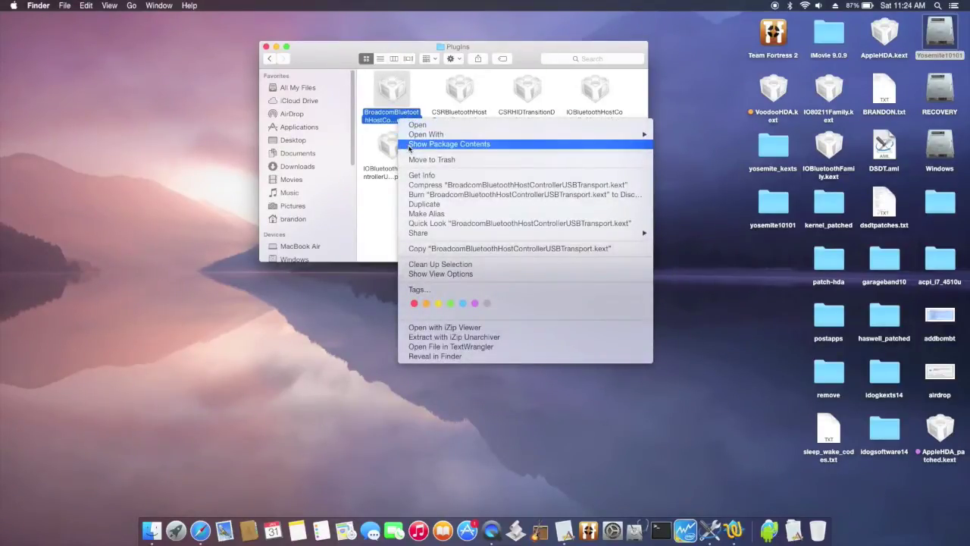
pyautogui.click(408, 144)
pyautogui.doubleClick(398, 94)
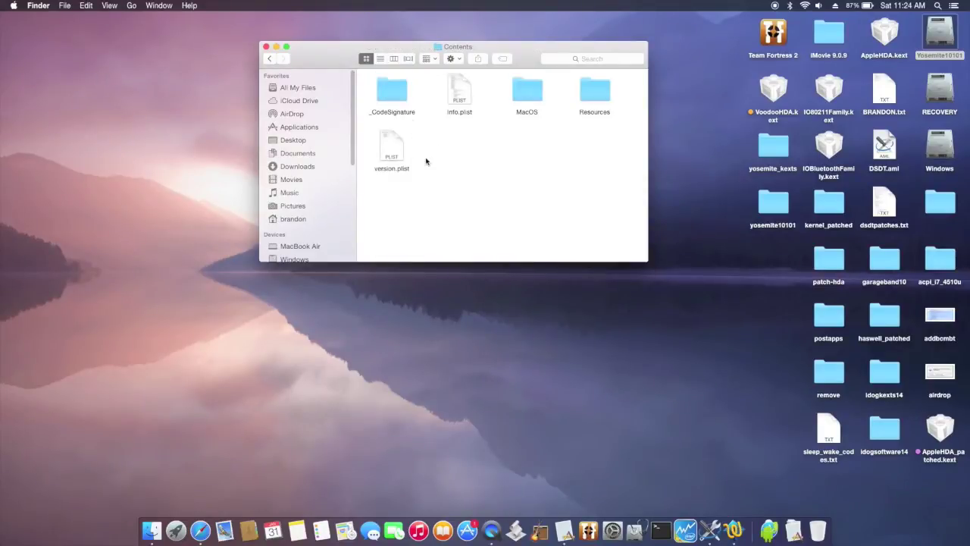
pyautogui.click(458, 100)
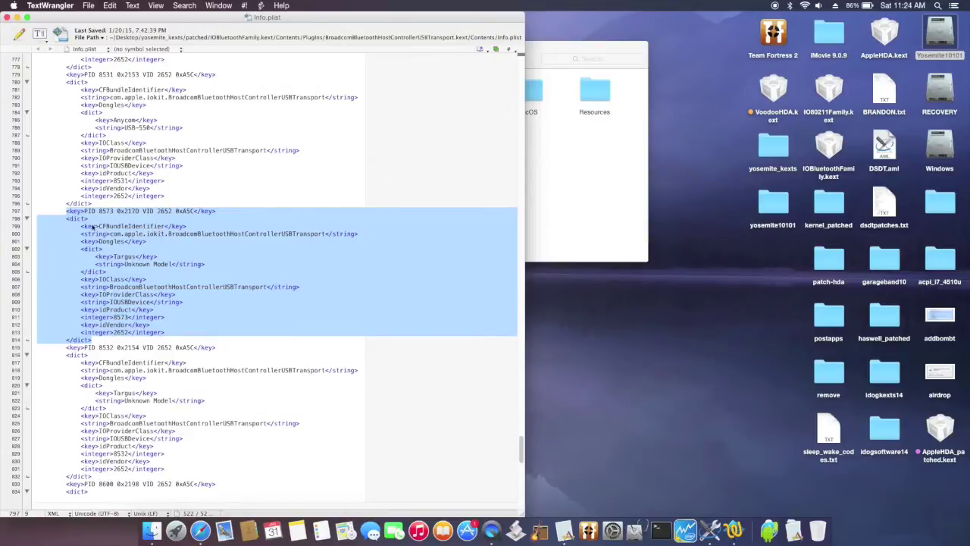
pyautogui.click(65, 211)
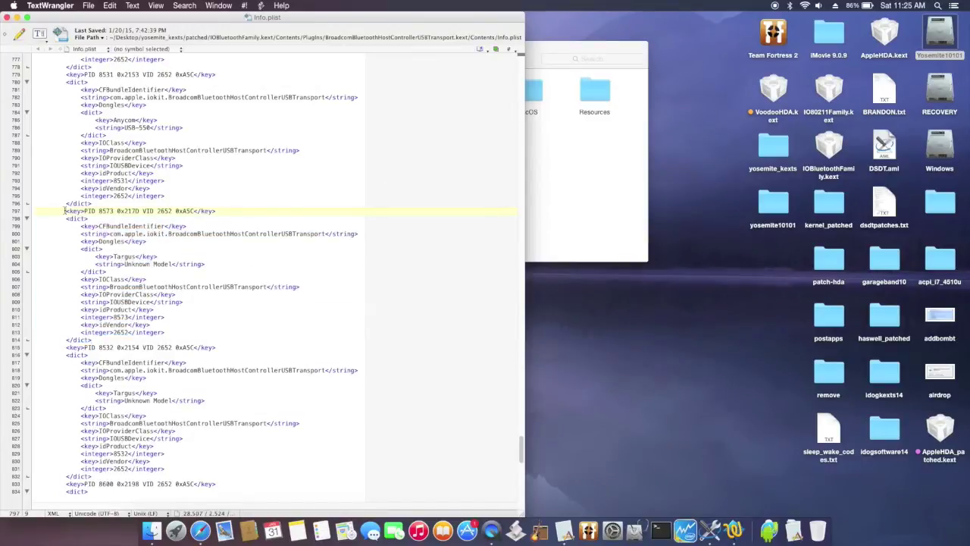
pyautogui.moveTo(65, 211); pyautogui.dragTo(135, 343)
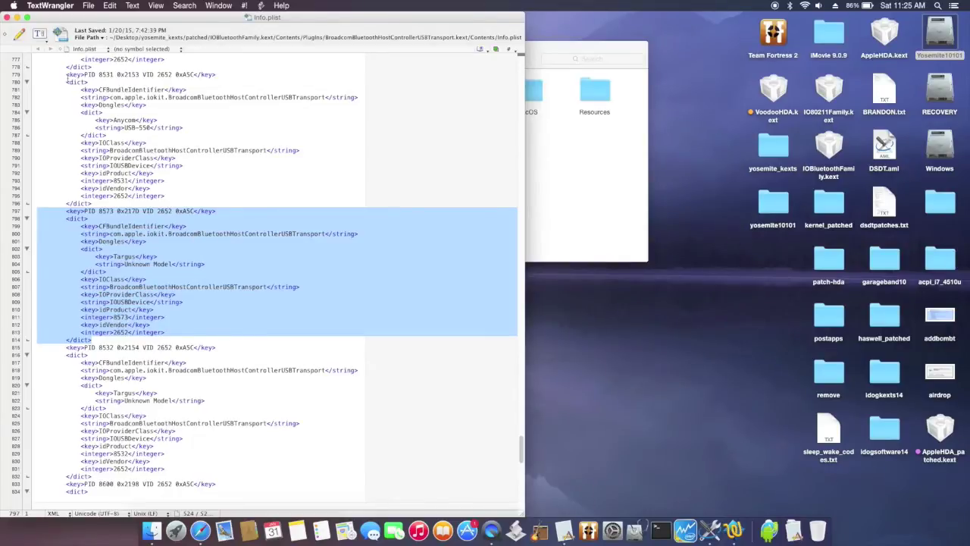
# Step: Copy the PID 8531 0x2153 entry and try to duplicate it on a new line above the PID 8573 entry
pyautogui.click(67, 76)
pyautogui.moveTo(66, 76); pyautogui.dragTo(130, 203)
pyautogui.press('super+c')
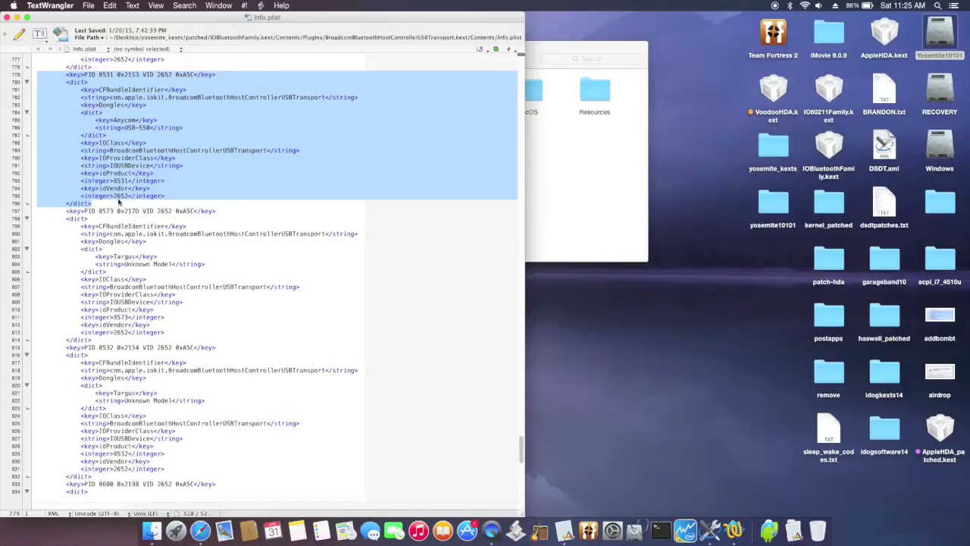
pyautogui.click(116, 201)
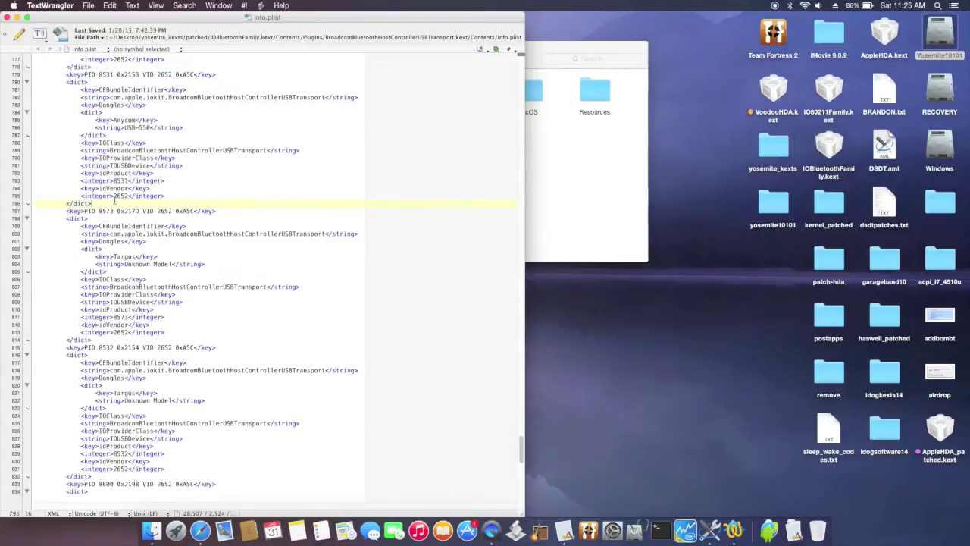
pyautogui.press('Return')
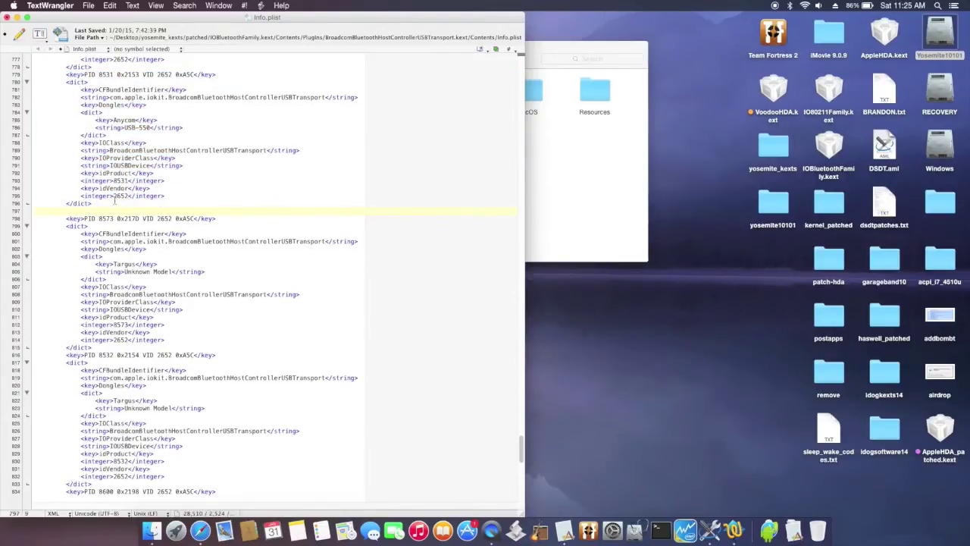
pyautogui.press('super+v')
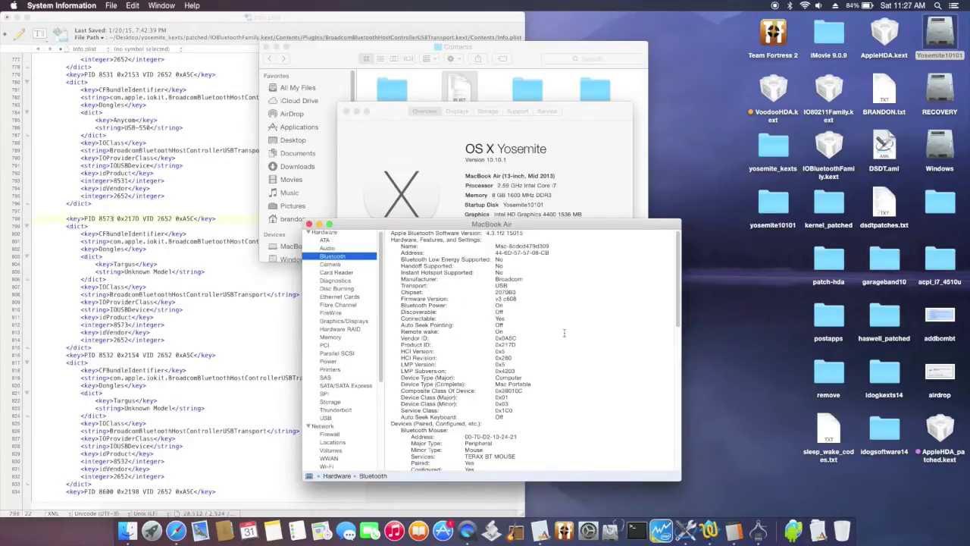
# Step: Highlight the Bluetooth product ID 217D in System Information and switch to Calculator
pyautogui.click(503, 344)
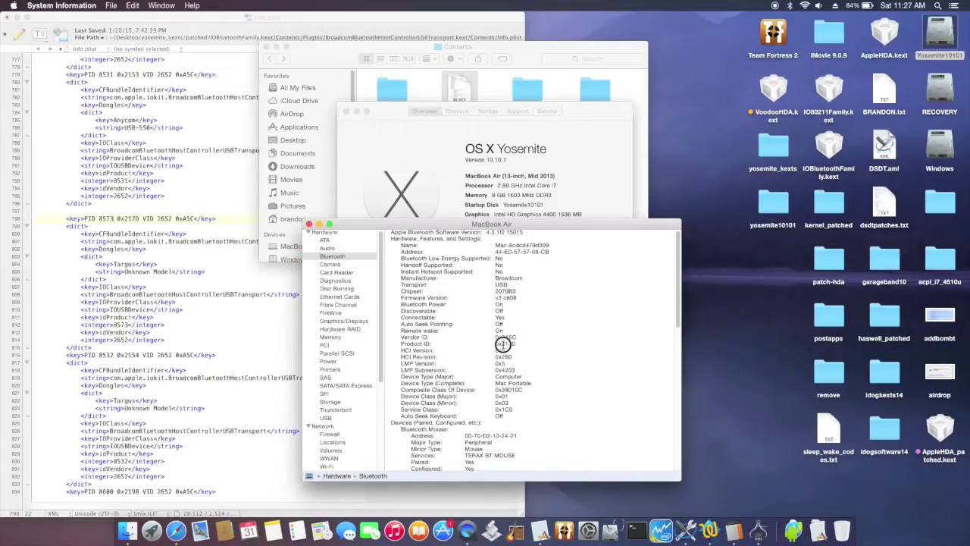
pyautogui.moveTo(503, 344); pyautogui.dragTo(518, 342)
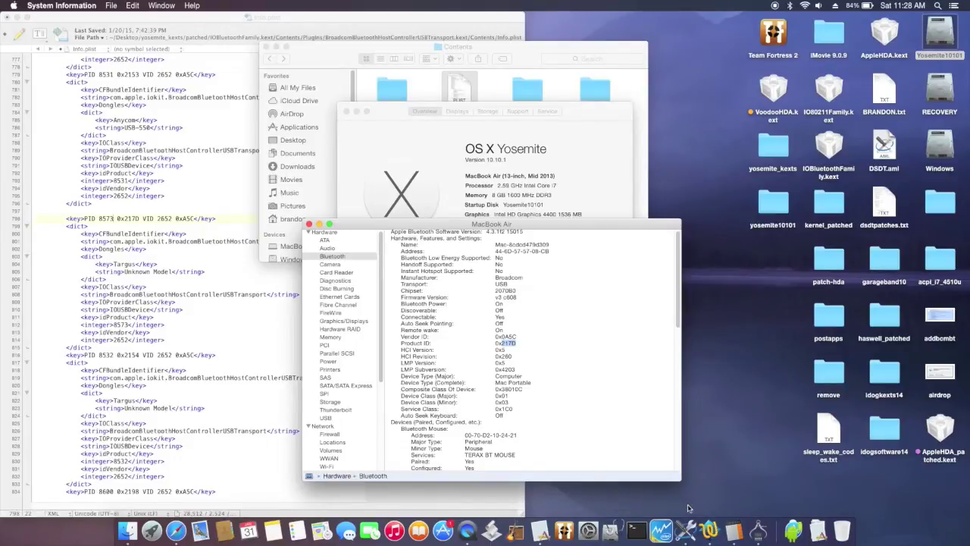
pyautogui.click(726, 525)
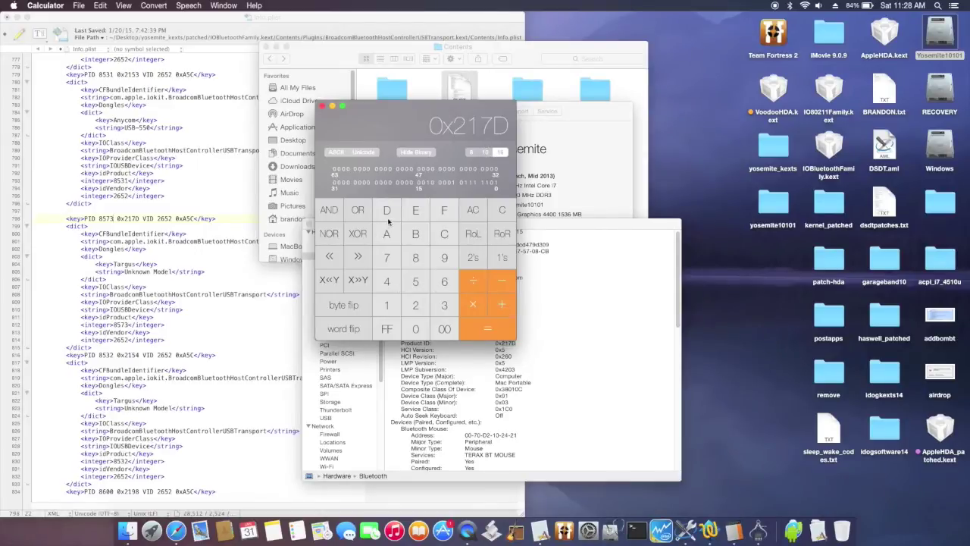
pyautogui.click(443, 236)
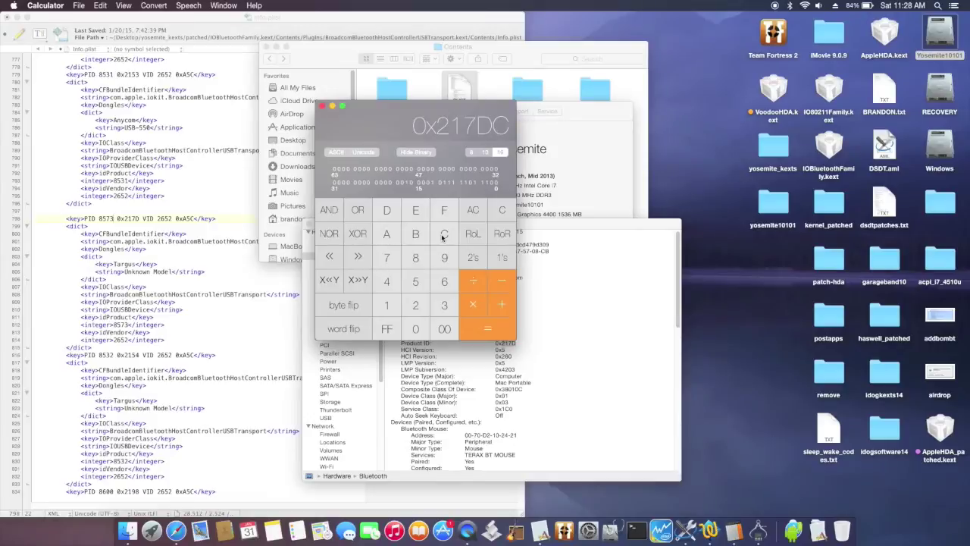
pyautogui.click(443, 236)
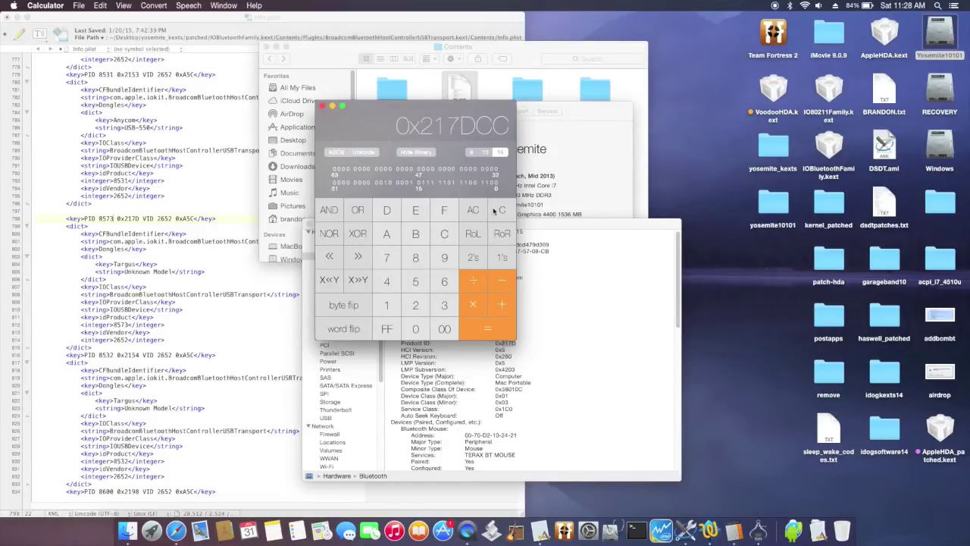
pyautogui.click(492, 210)
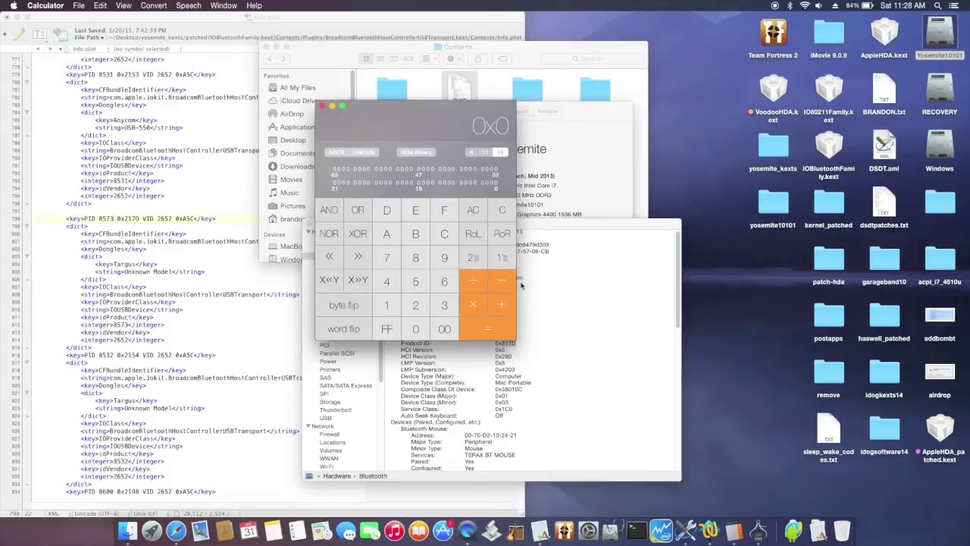
# Step: Convert the Bluetooth vendor ID 0x0A5C to decimal in Calculator and compare it with idVendor in the PID 8573 entry in TextWrangler
pyautogui.click(570, 226)
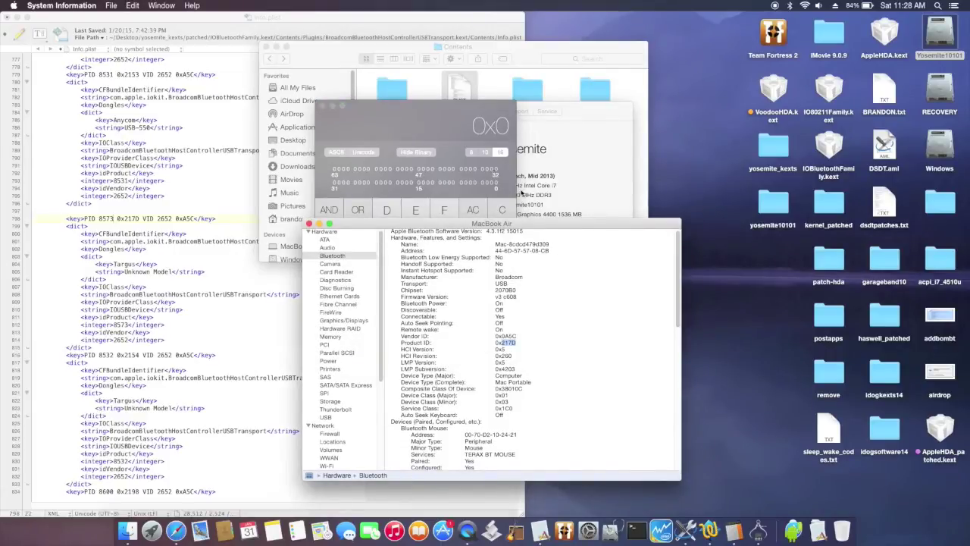
pyautogui.click(458, 136)
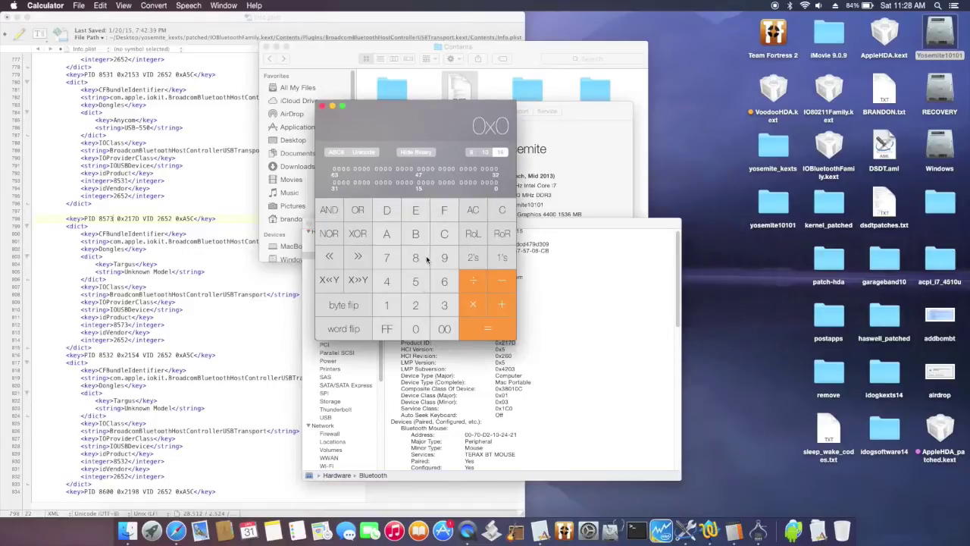
pyautogui.click(415, 328)
pyautogui.click(388, 260)
pyautogui.click(387, 234)
pyautogui.click(413, 281)
pyautogui.click(443, 237)
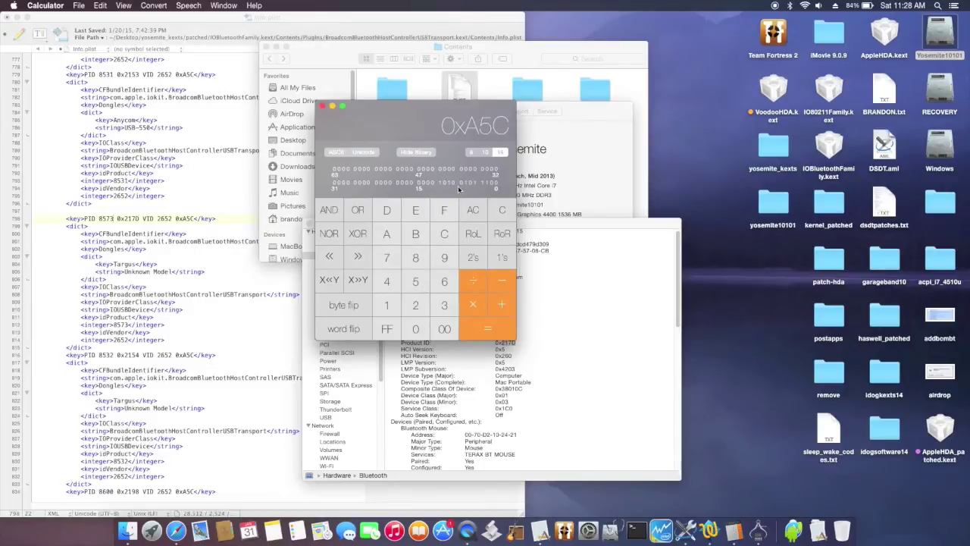
pyautogui.click(485, 152)
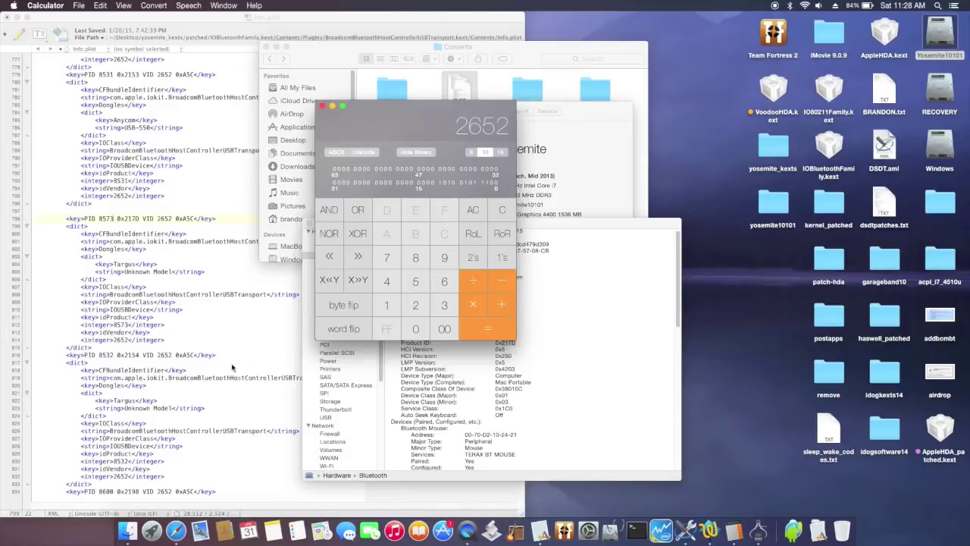
pyautogui.click(112, 346)
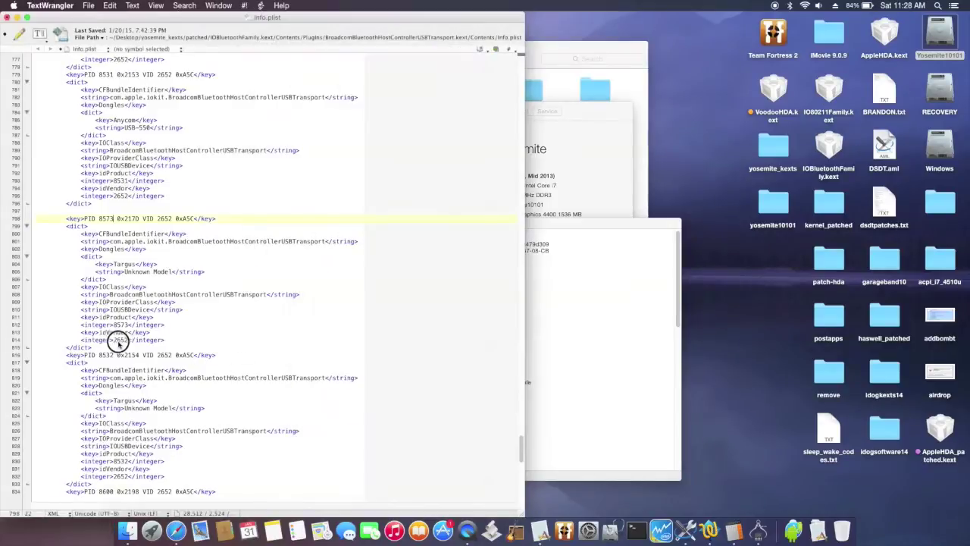
pyautogui.moveTo(114, 339); pyautogui.dragTo(130, 339)
# Step: Convert the product ID 0x217D to decimal in Calculator and compare it with idProduct in the PID 8573 entry in TextWrangler
pyautogui.press('super+Tab')
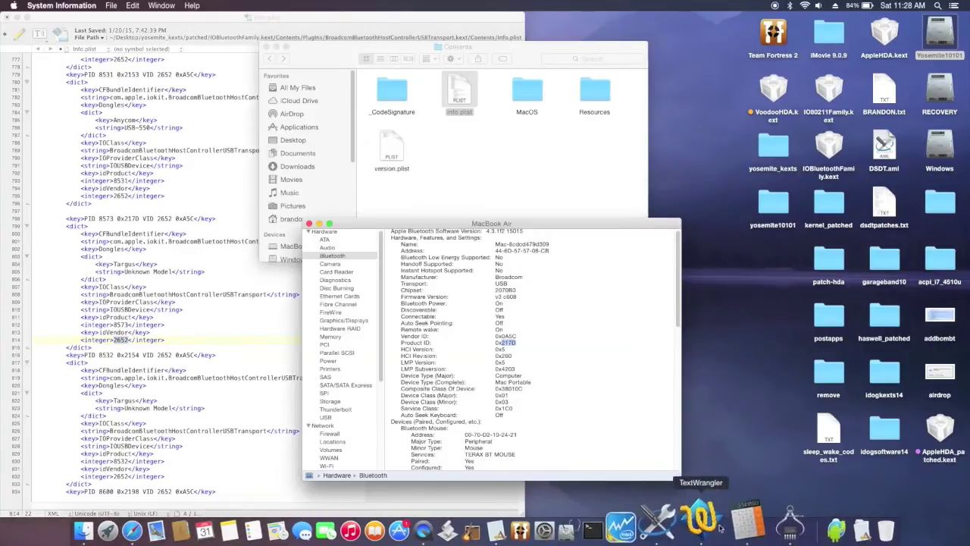
pyautogui.click(733, 525)
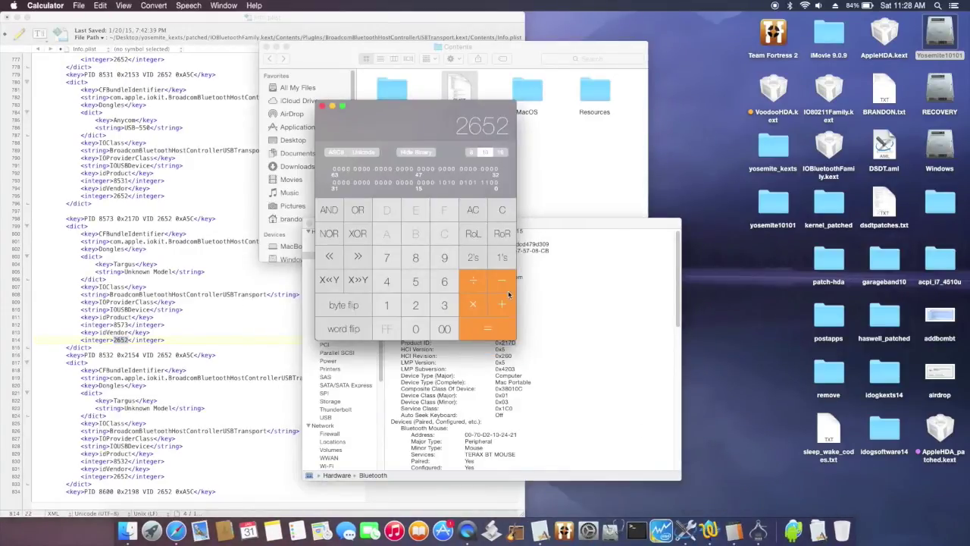
pyautogui.click(499, 152)
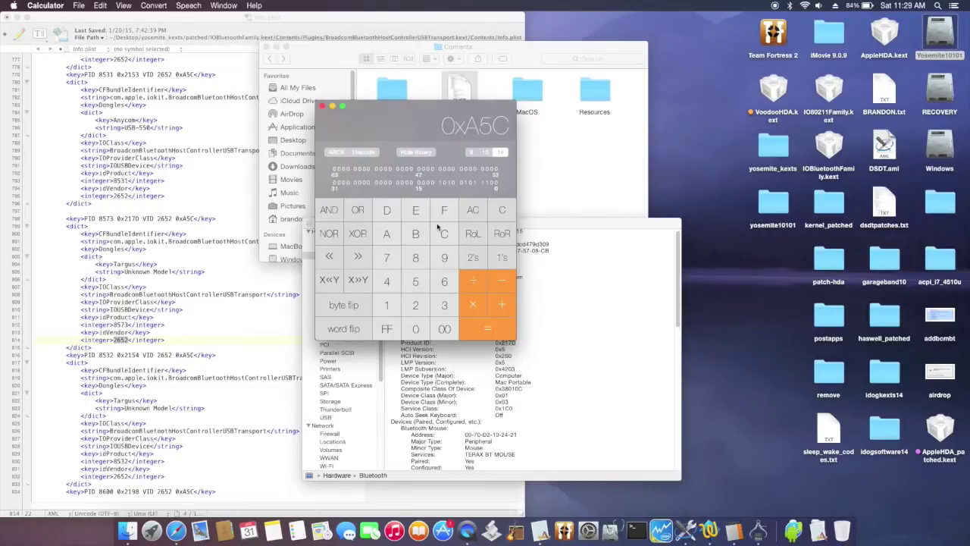
pyautogui.click(495, 210)
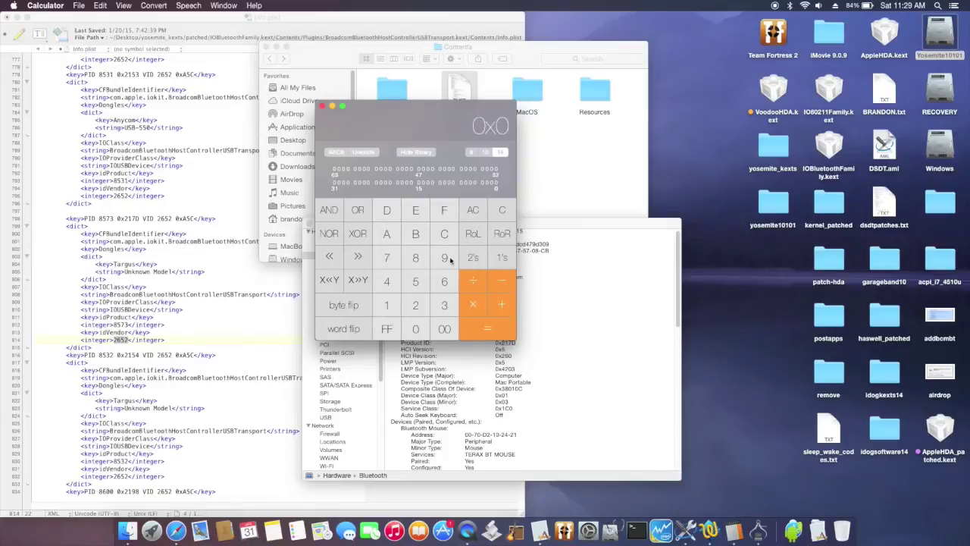
pyautogui.click(414, 304)
pyautogui.click(387, 304)
pyautogui.click(387, 258)
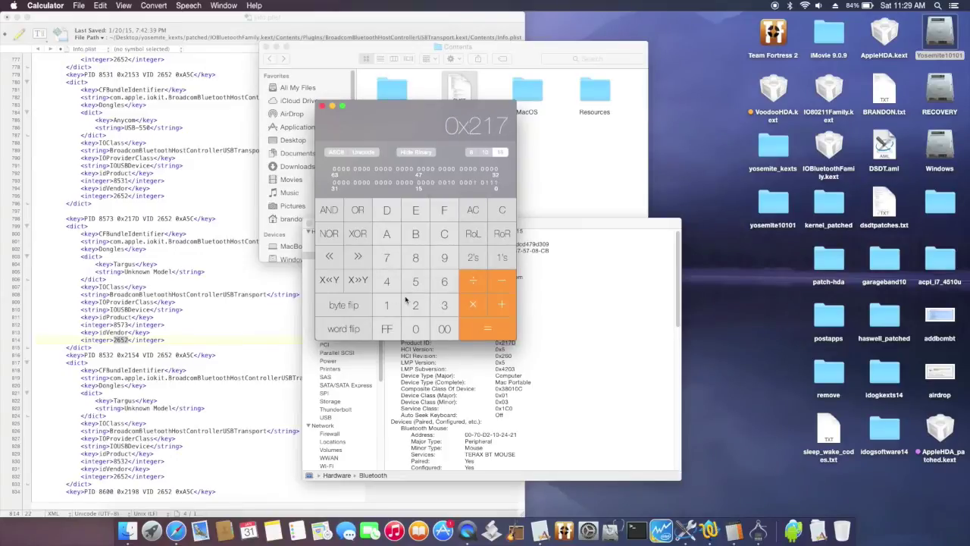
pyautogui.click(389, 213)
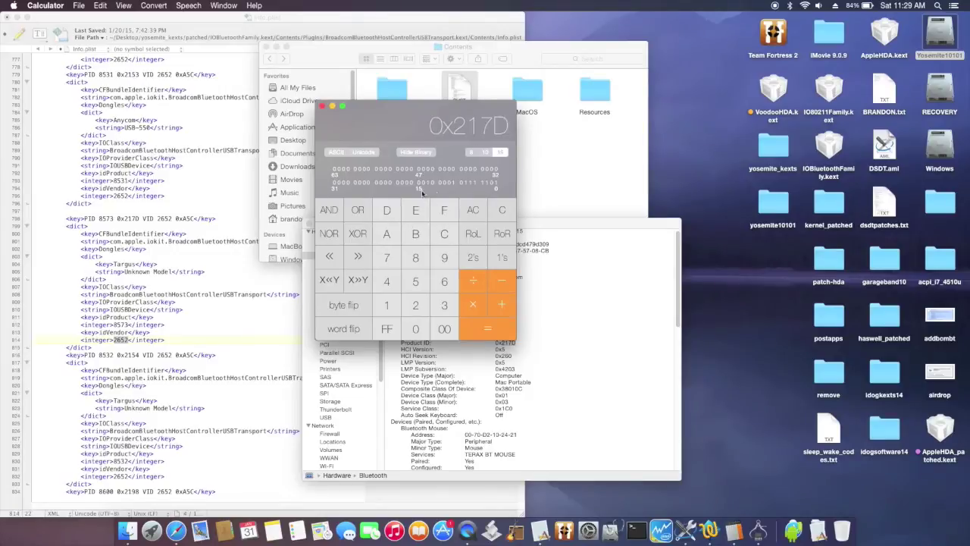
pyautogui.click(485, 153)
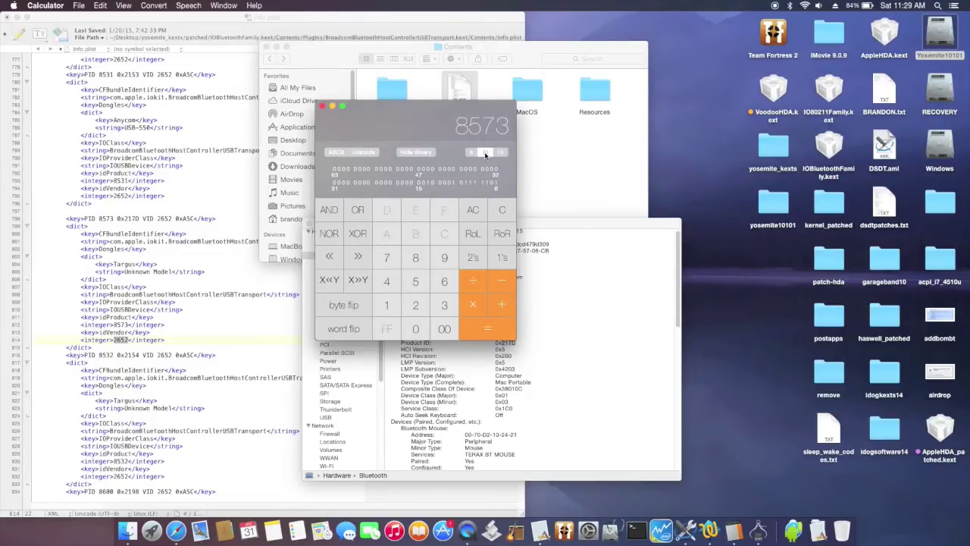
pyautogui.click(117, 329)
pyautogui.doubleClick(121, 324)
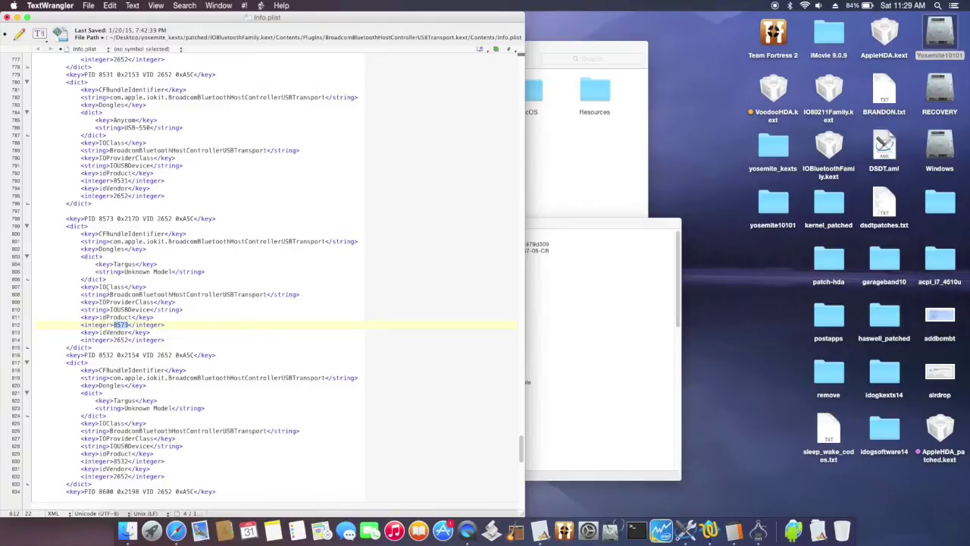
# Step: Select the whole PID 8573 0x217D entry, and save and close the Info.plist
pyautogui.moveTo(67, 219); pyautogui.dragTo(162, 344)
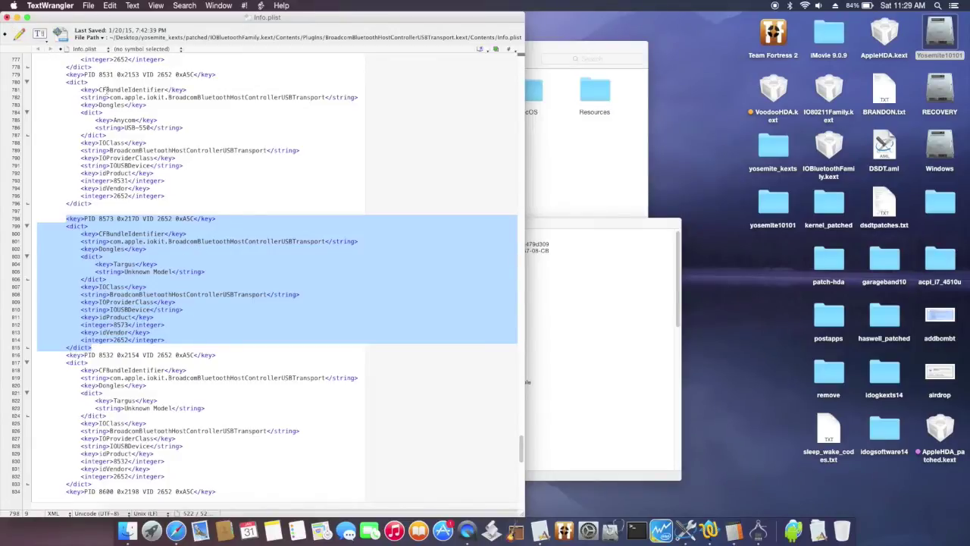
pyautogui.press('super+s')
pyautogui.click(7, 17)
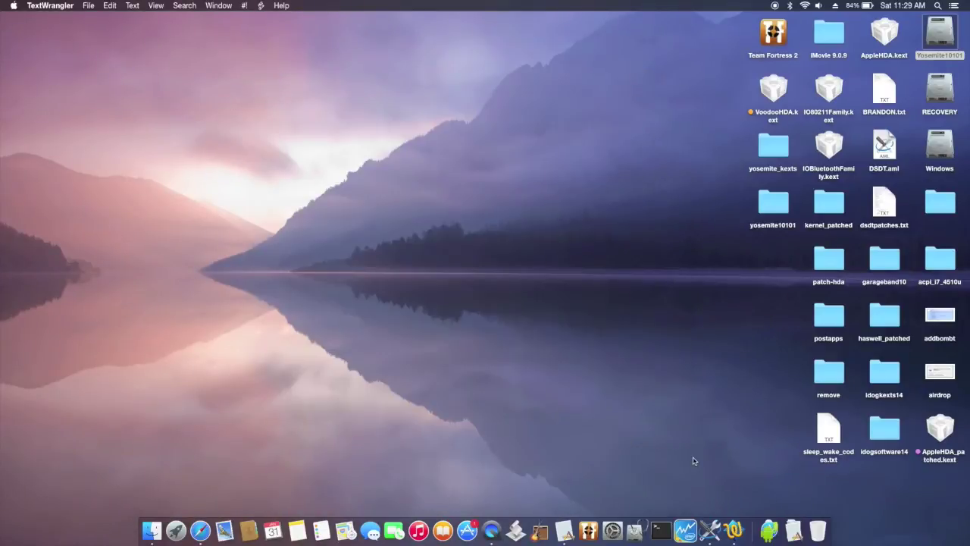
# Step: Open Kext Helper b7 and add IO80211Family.kext and IOBluetoothFamily.kext from the desktop to its install list
pyautogui.click(767, 527)
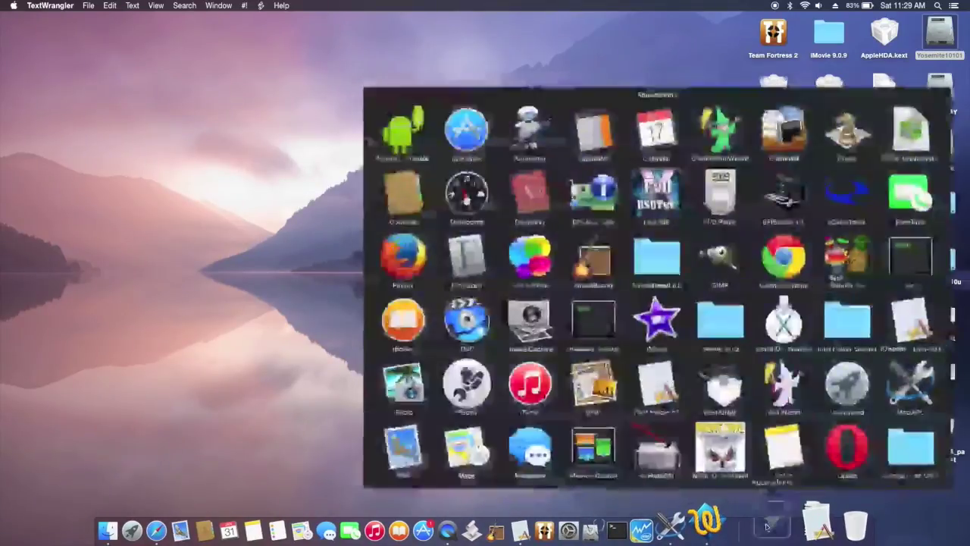
pyautogui.click(768, 522)
pyautogui.click(768, 521)
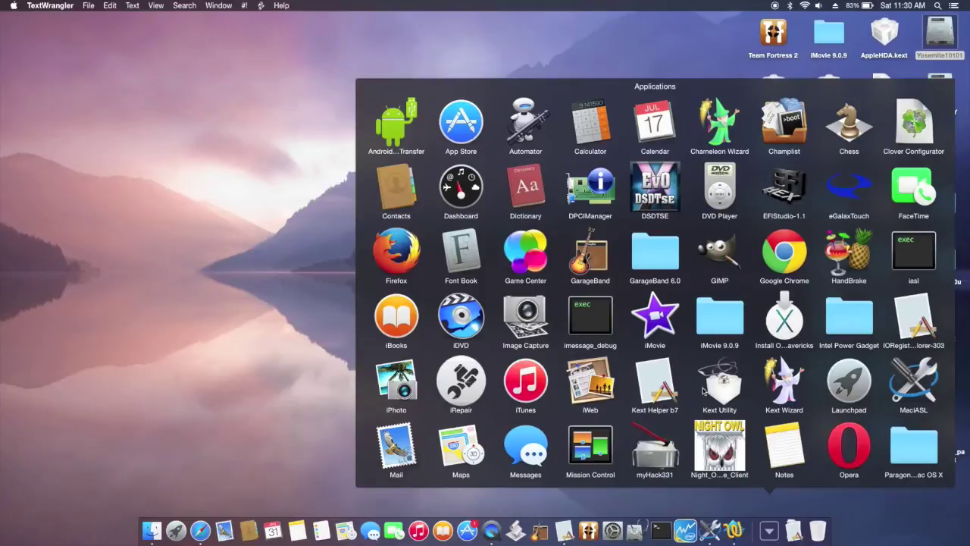
pyautogui.click(665, 388)
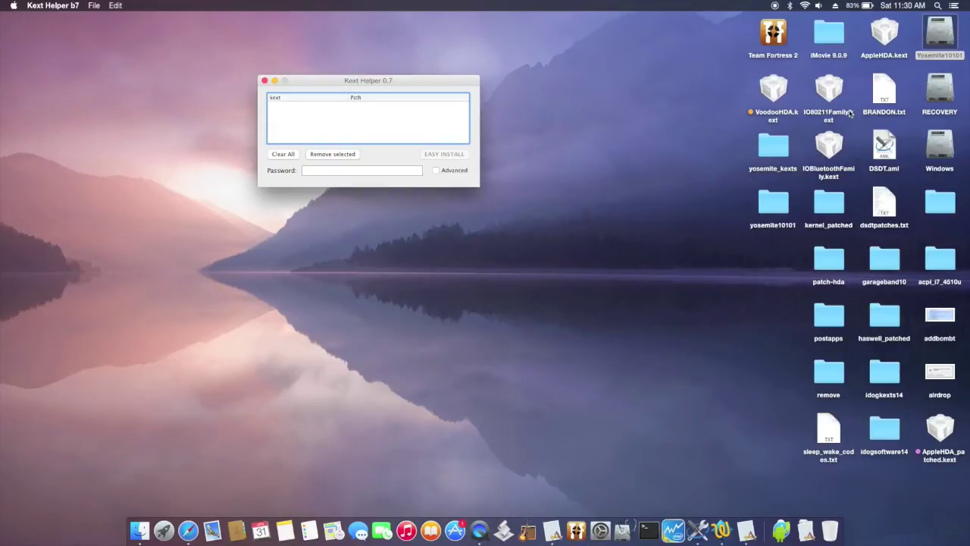
pyautogui.moveTo(834, 94); pyautogui.dragTo(418, 132)
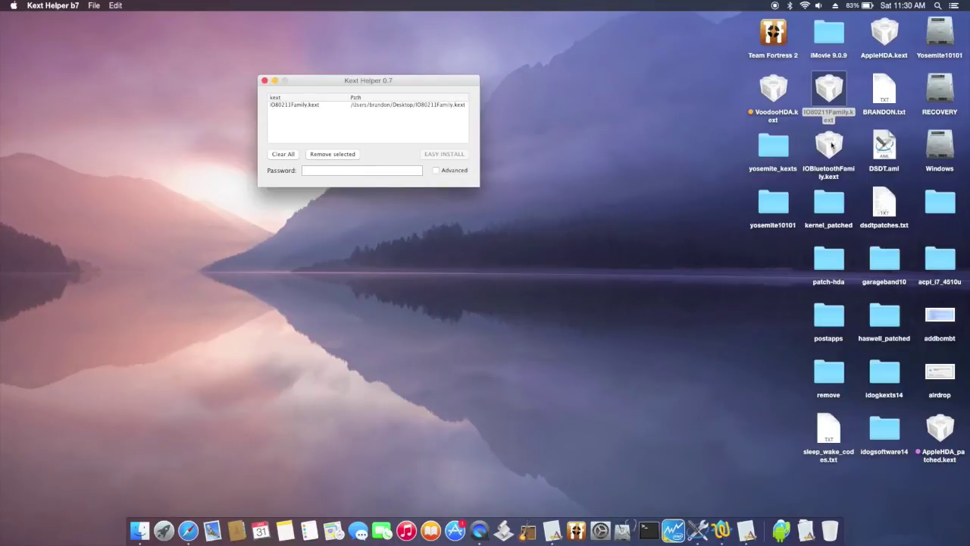
pyautogui.moveTo(838, 156); pyautogui.dragTo(448, 129)
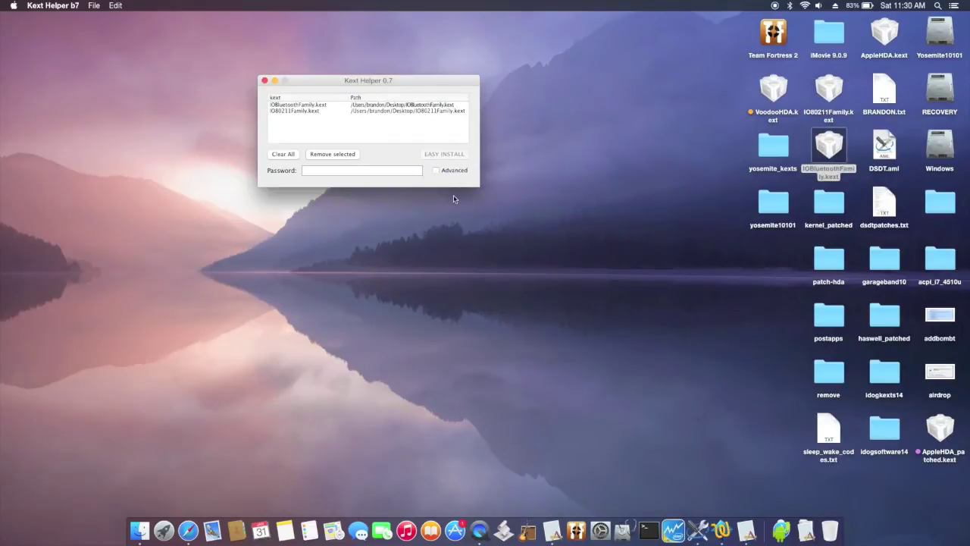
# Step: Enter the account password in Kext Helper and close it without installing the kexts
pyautogui.click(400, 174)
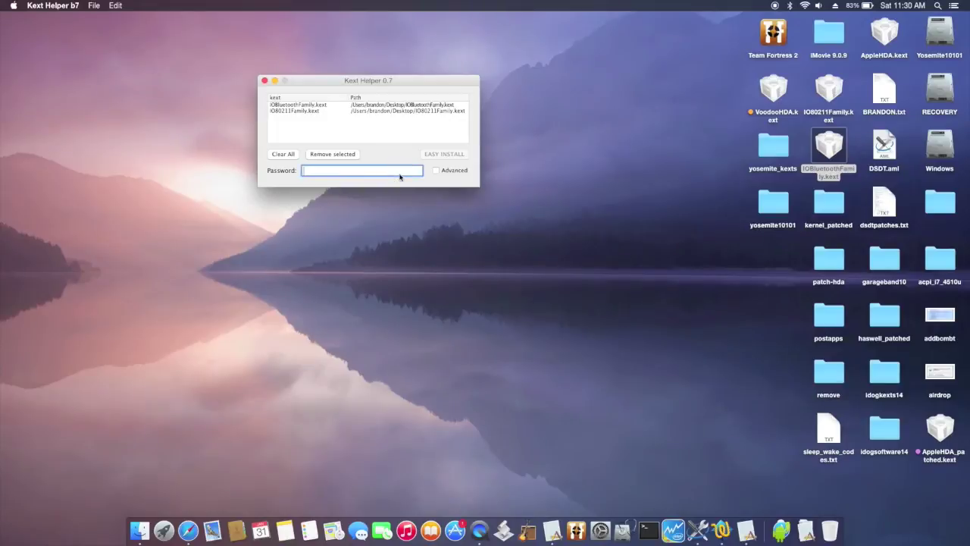
pyautogui.write('•••••••••••')
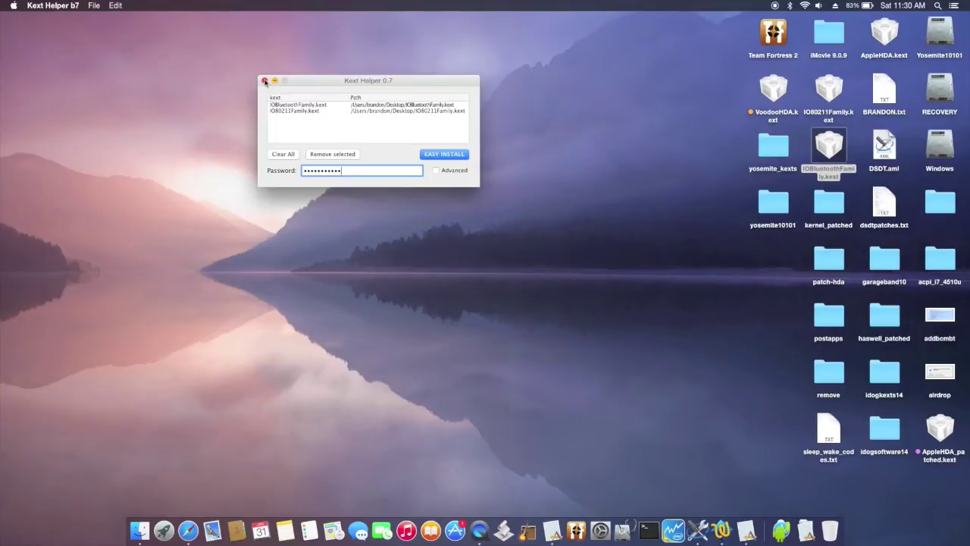
pyautogui.click(265, 81)
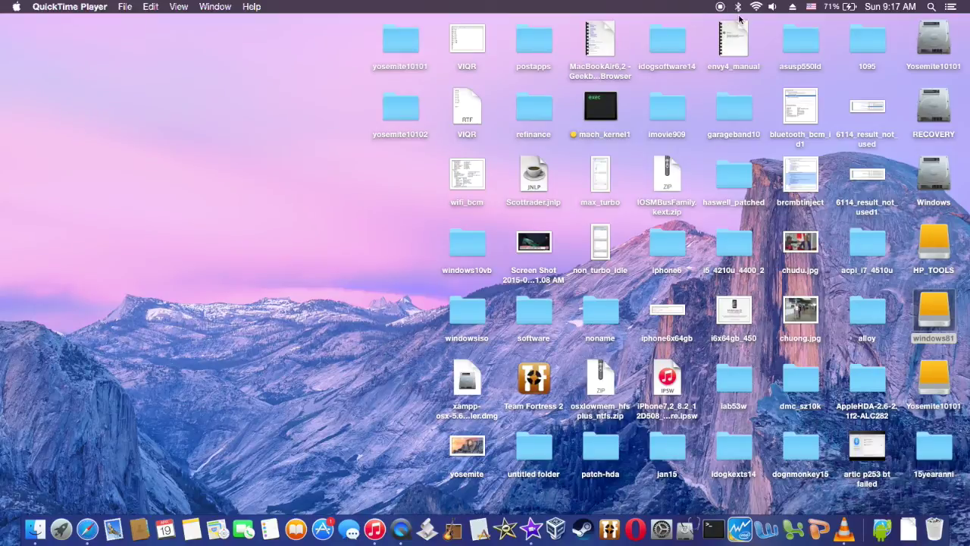
# Step: Open the Bluetooth preferences and pair the Bluetooth Mouse and the IAB53 audio device
pyautogui.click(738, 7)
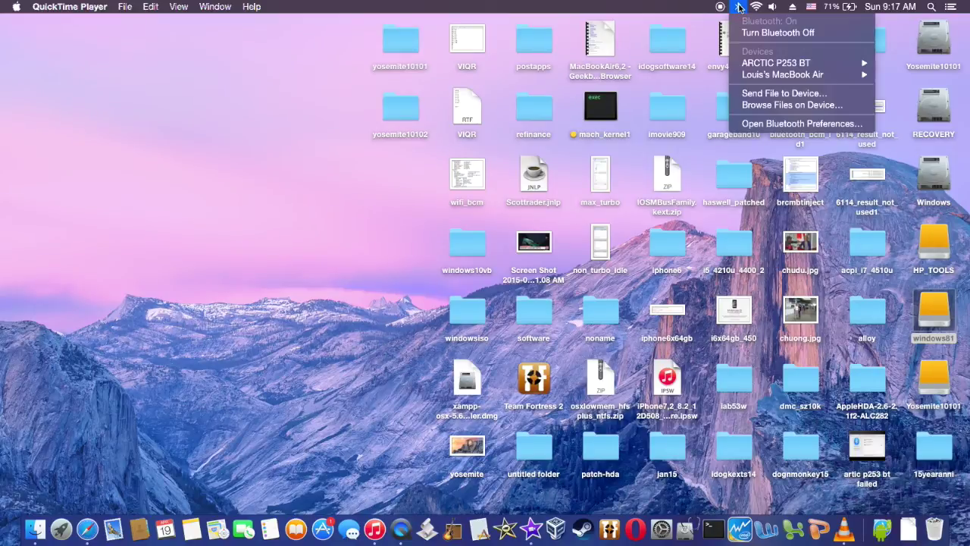
pyautogui.click(752, 123)
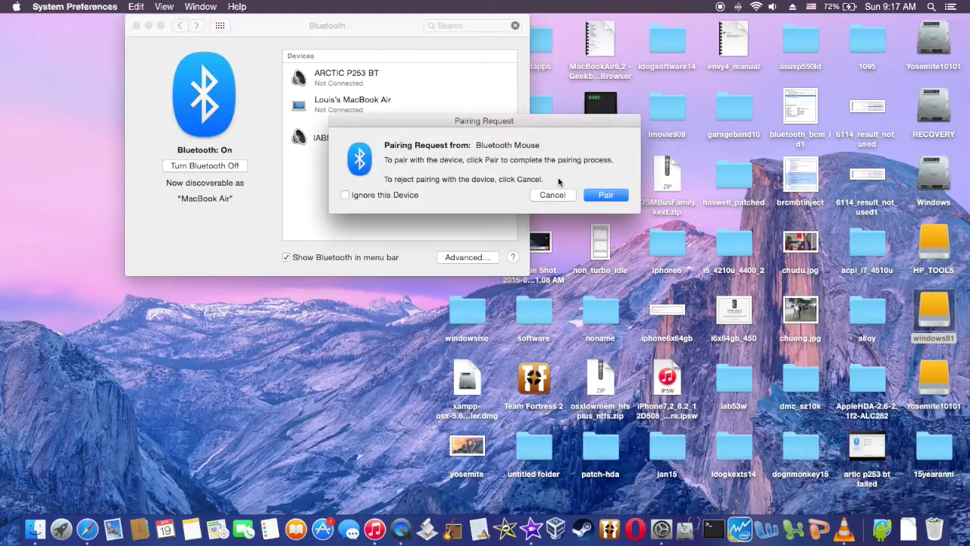
pyautogui.click(604, 196)
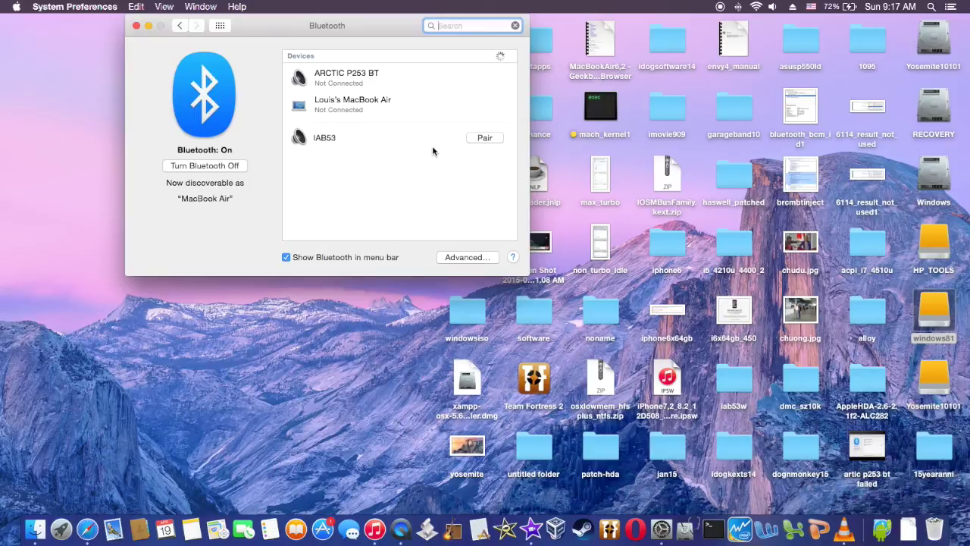
pyautogui.click(488, 138)
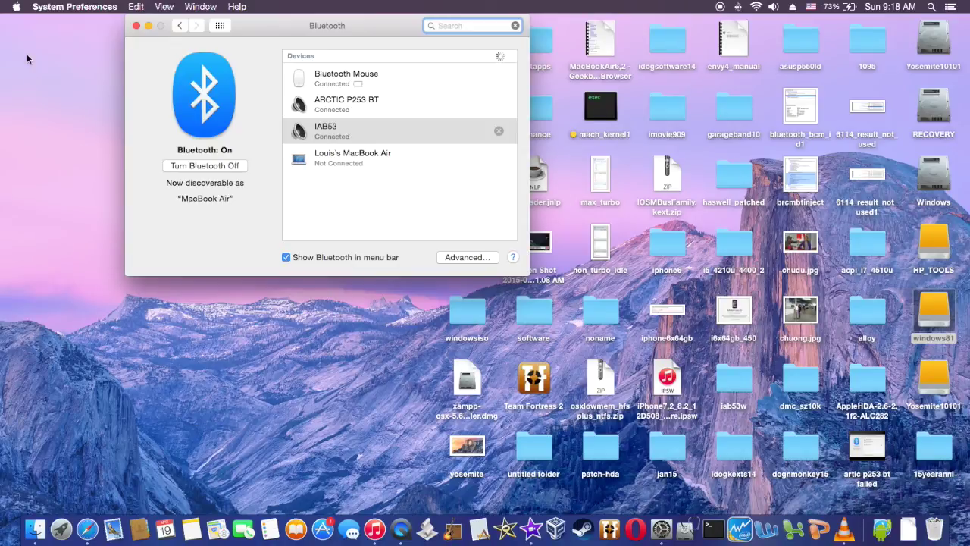
# Step: Open the Bluetooth section of System Information and check the adapter's vendor ID and product ID
pyautogui.click(16, 6)
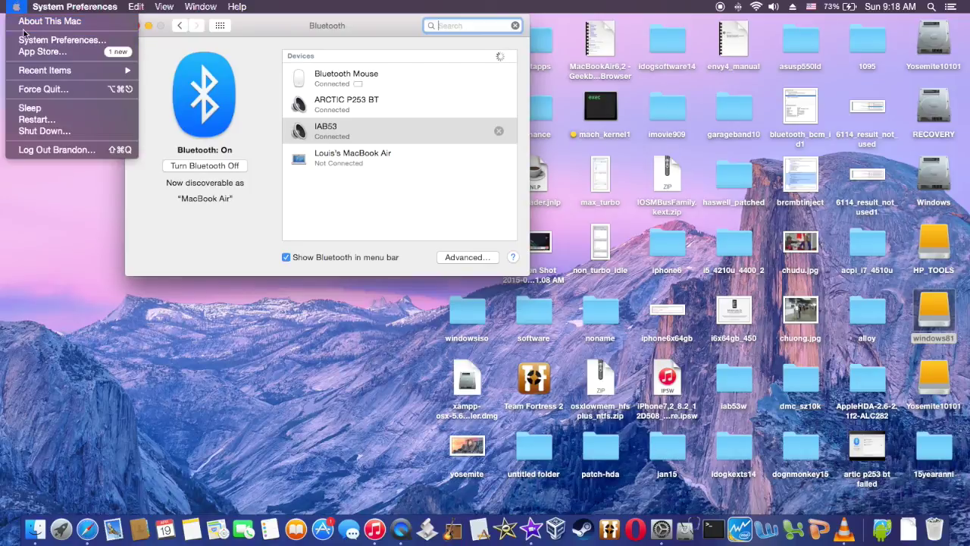
pyautogui.click(30, 21)
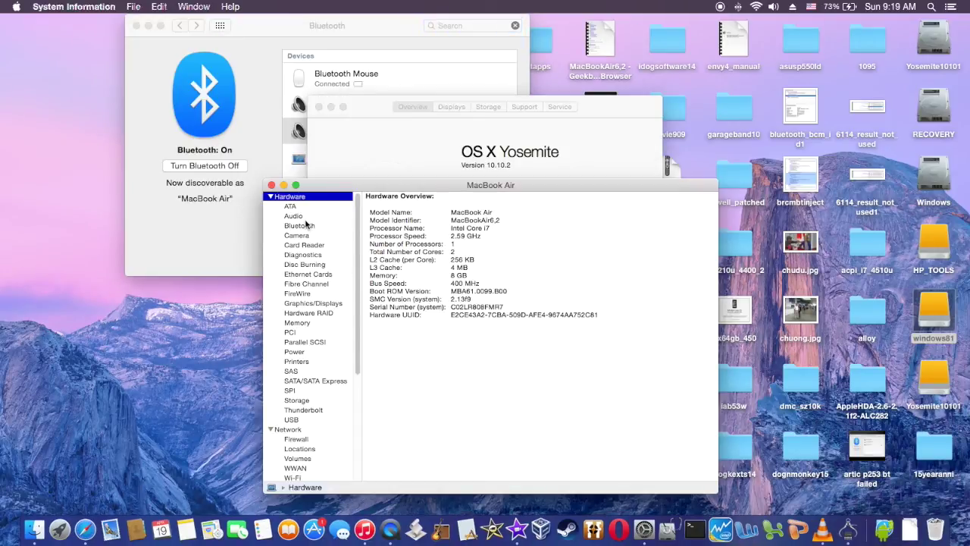
pyautogui.click(303, 225)
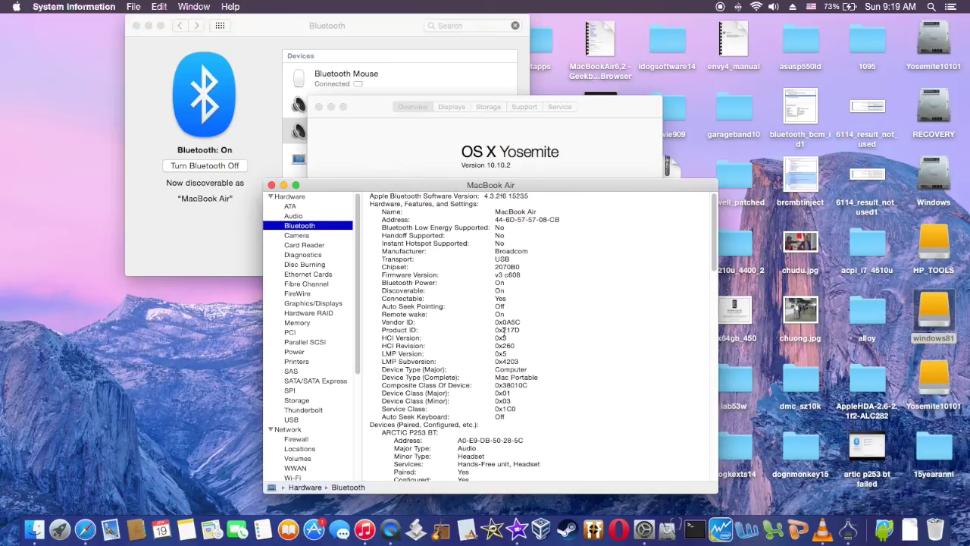
pyautogui.moveTo(503, 331); pyautogui.dragTo(522, 329)
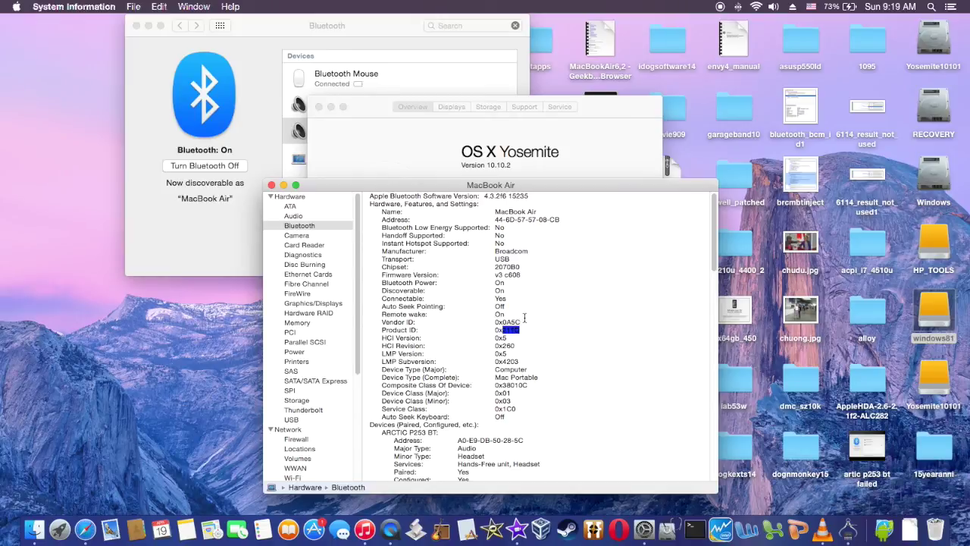
pyautogui.click(538, 332)
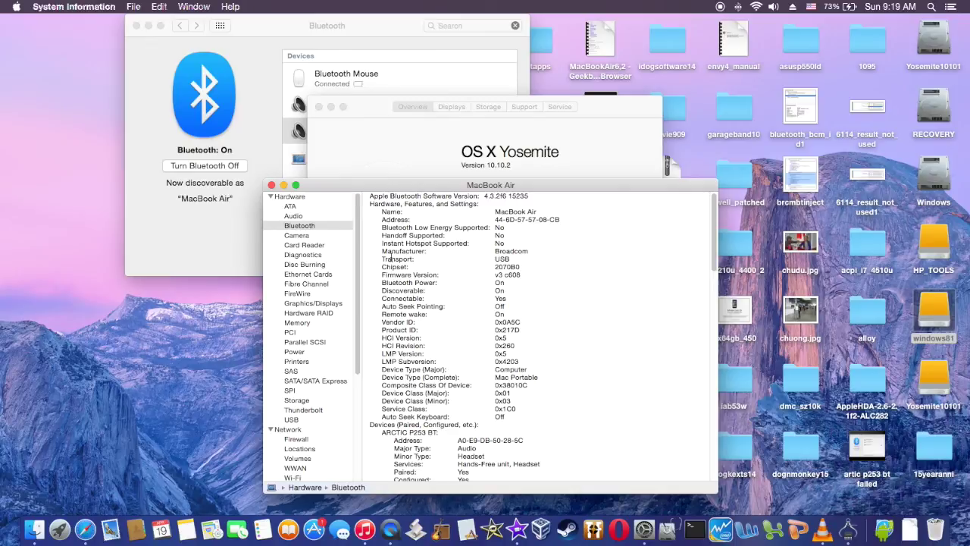